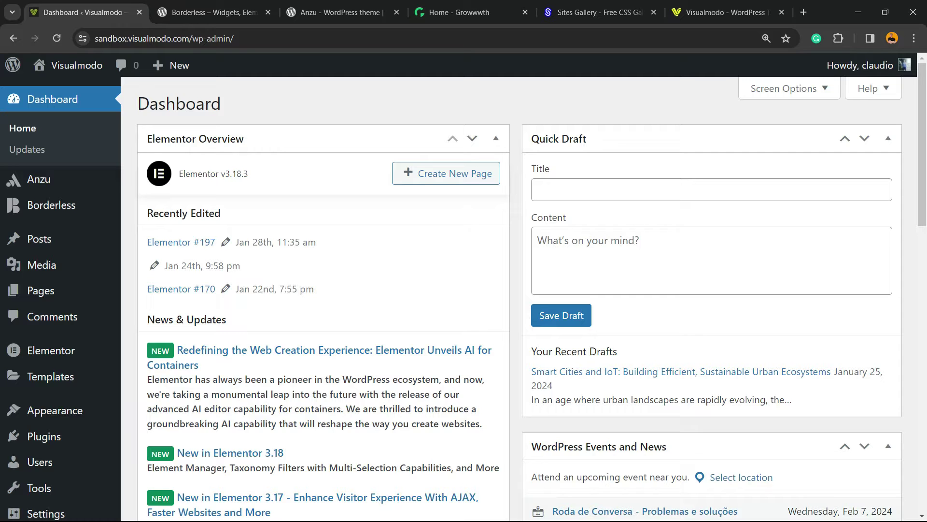
Step: Create a new page through Pages > Add New Page in the WordPress admin sidebar
mouse_move(51, 350)
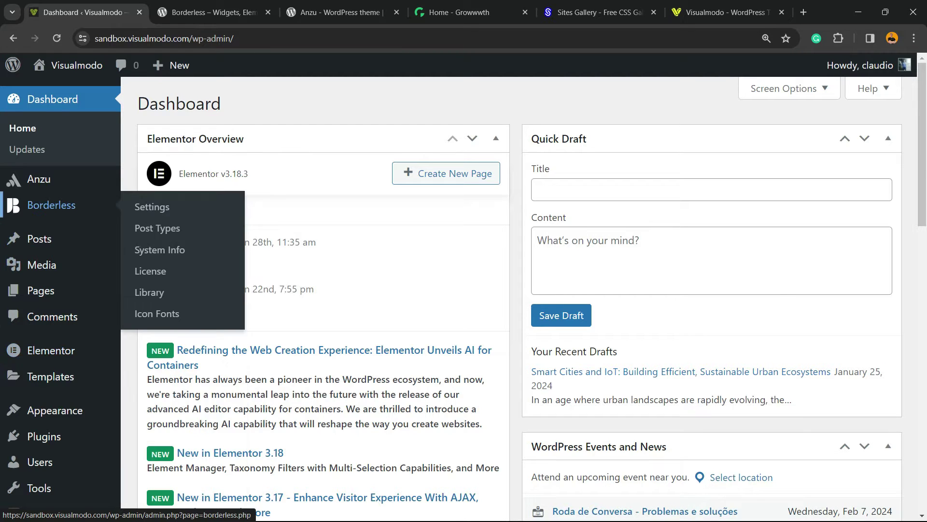
mouse_move(39, 238)
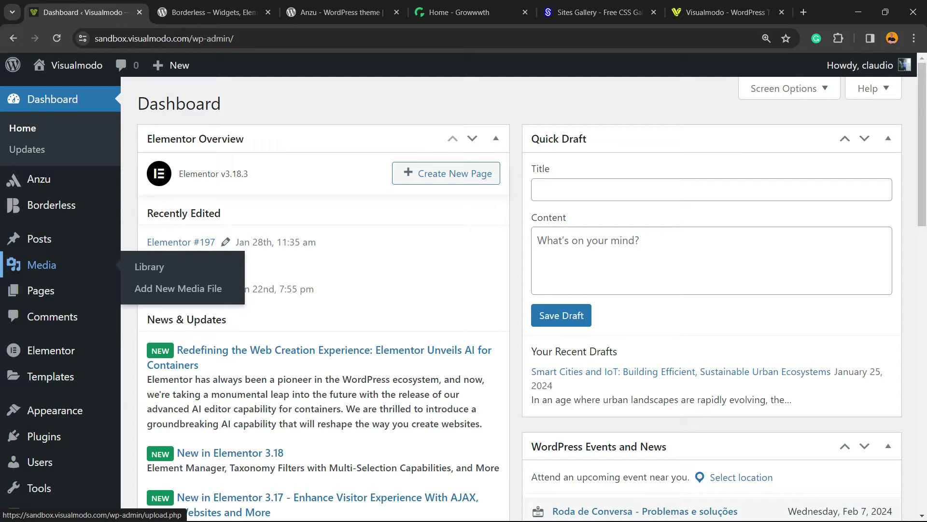
mouse_move(42, 265)
mouse_move(40, 290)
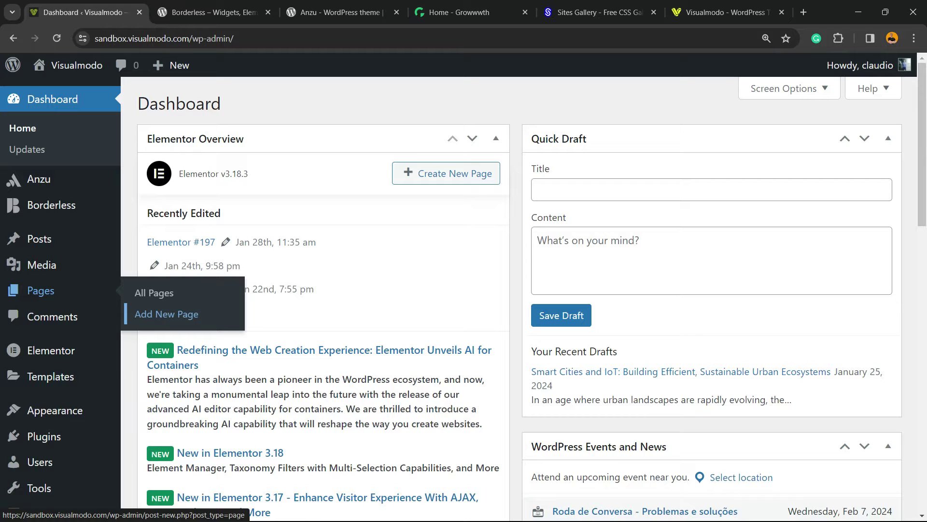
click(167, 314)
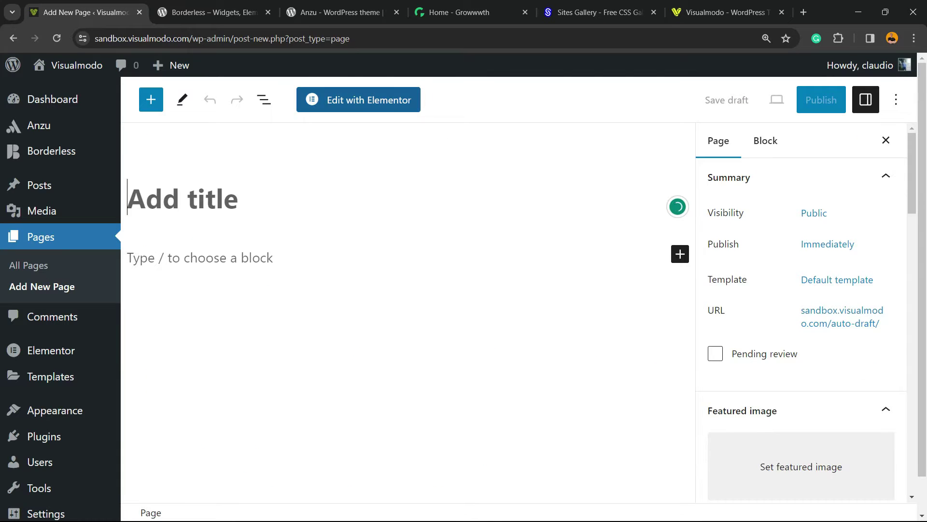
Step: Open the new page Elementor #199 in Elementor and browse the widget panel
click(346, 101)
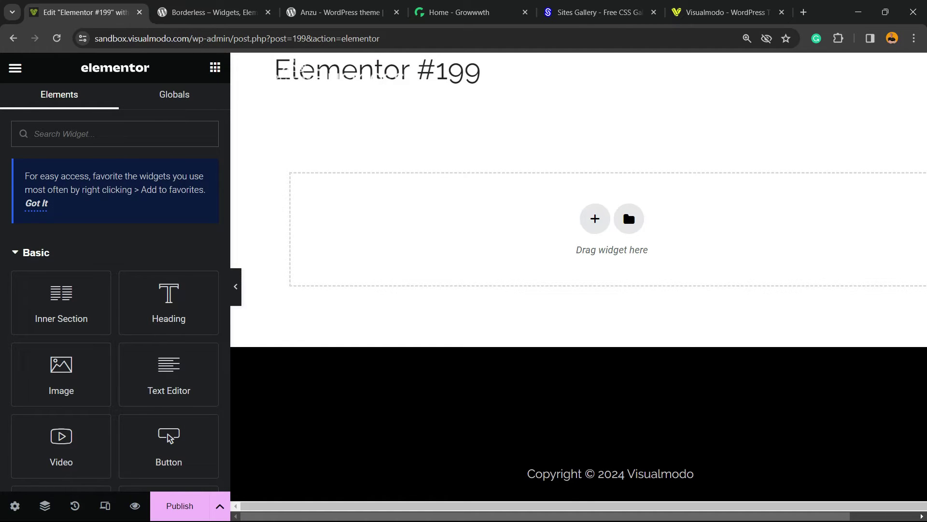
scroll(115, 290, down, 8)
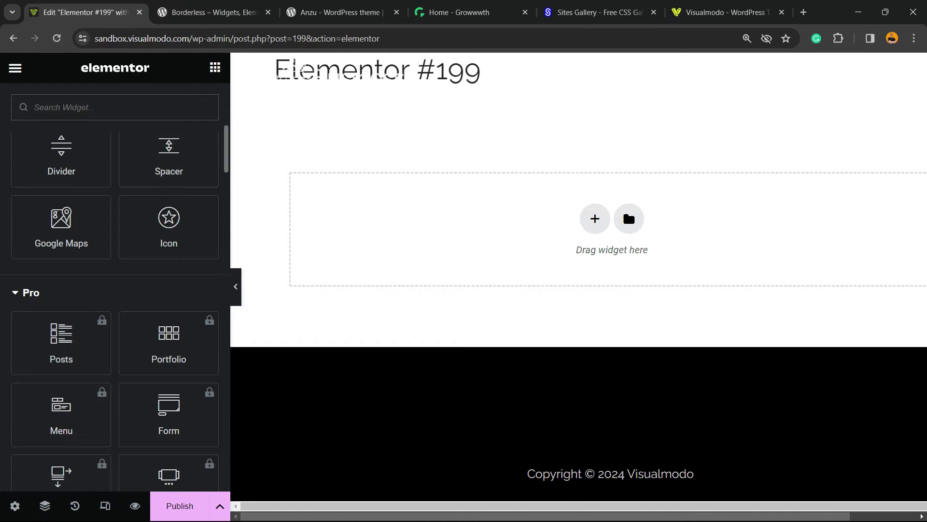
scroll(115, 290, up, 5)
scroll(115, 290, down, 8)
scroll(115, 290, up, 12)
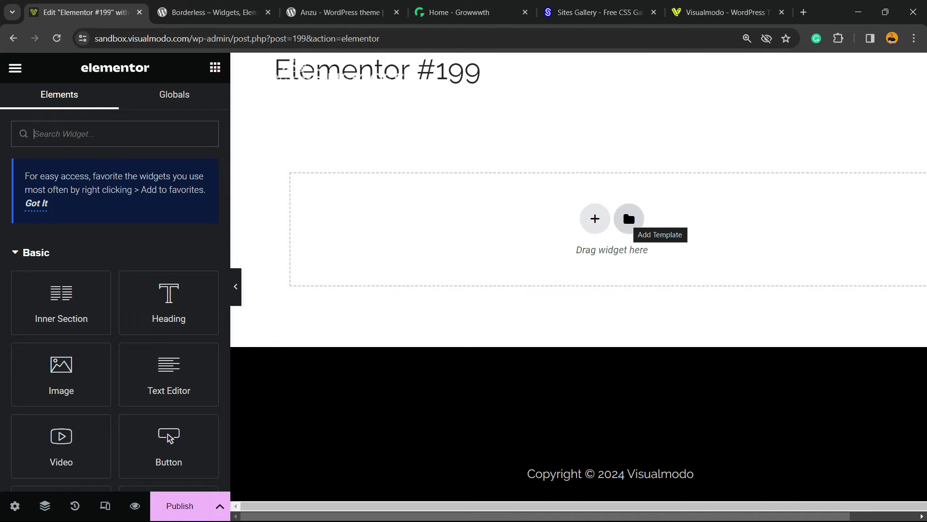
Step: Open the template library and compare the Pages and My Templates tabs
click(628, 218)
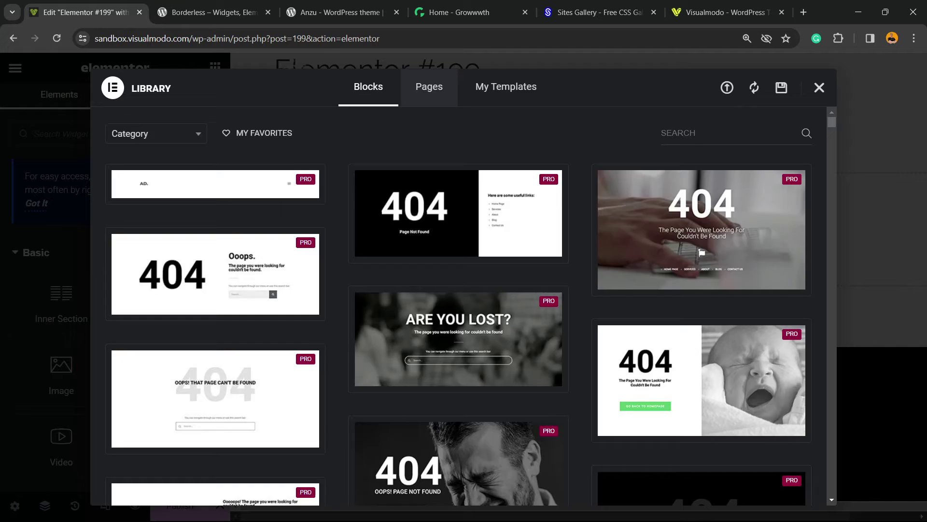
click(429, 86)
click(506, 87)
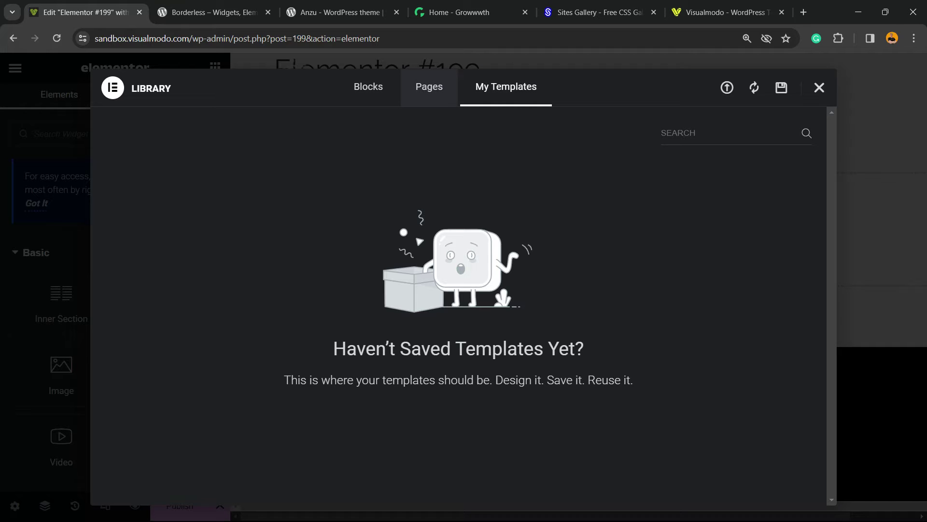
click(429, 86)
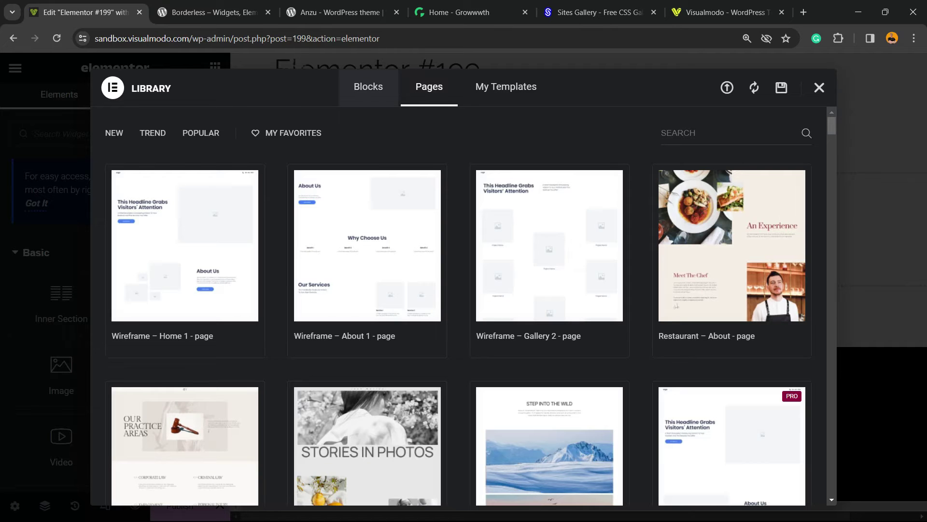
Step: Scroll the page designs and insert the Law Firm – Services template
mouse_move(182, 244)
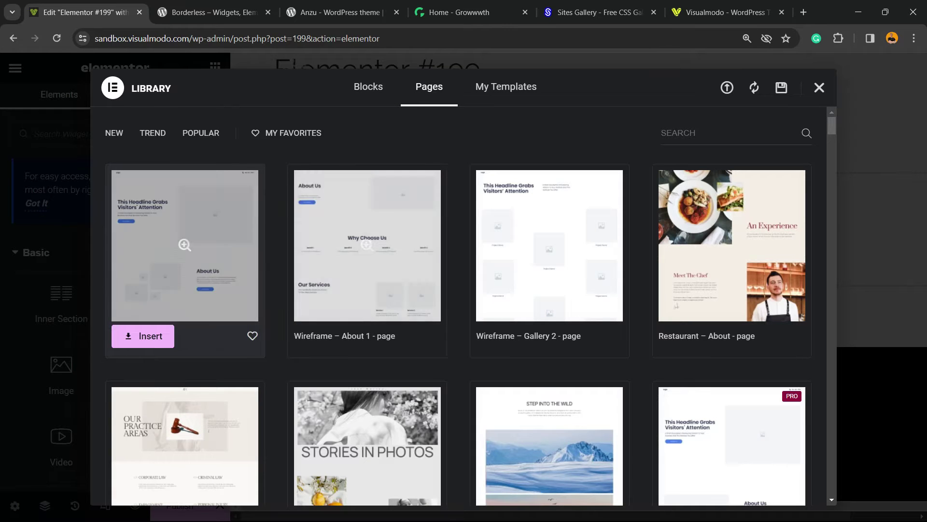
scroll(367, 242, down, 3)
mouse_move(184, 341)
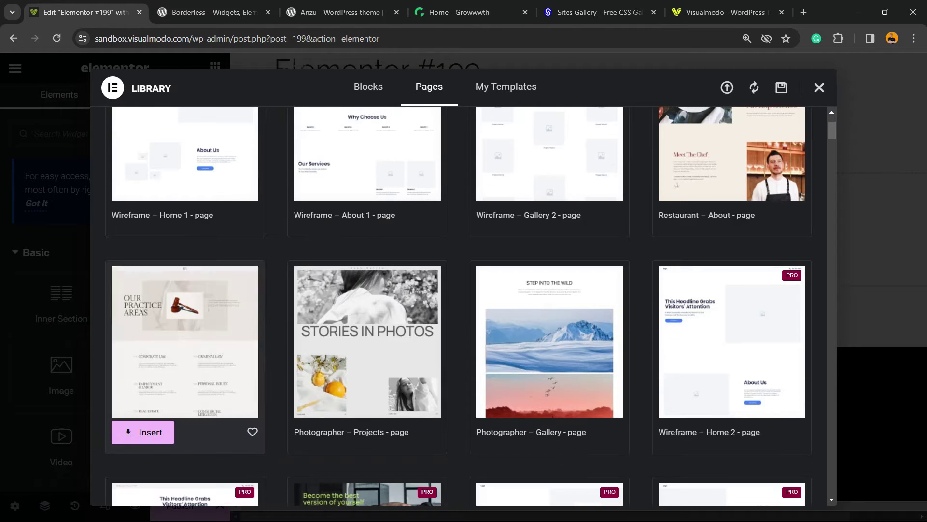
scroll(184, 341, down, 2)
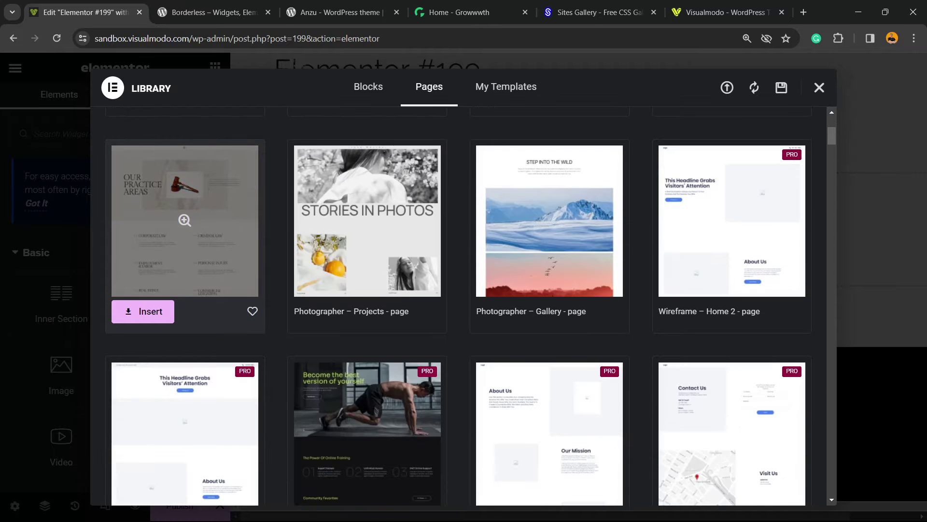
click(148, 315)
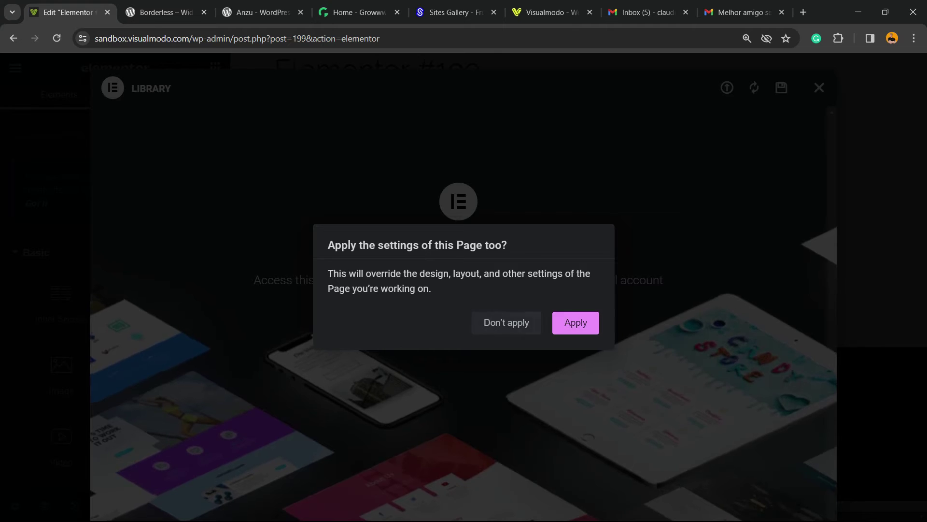
Step: Finish importing the Law Firm template, then zoom out and review the imported page
click(576, 322)
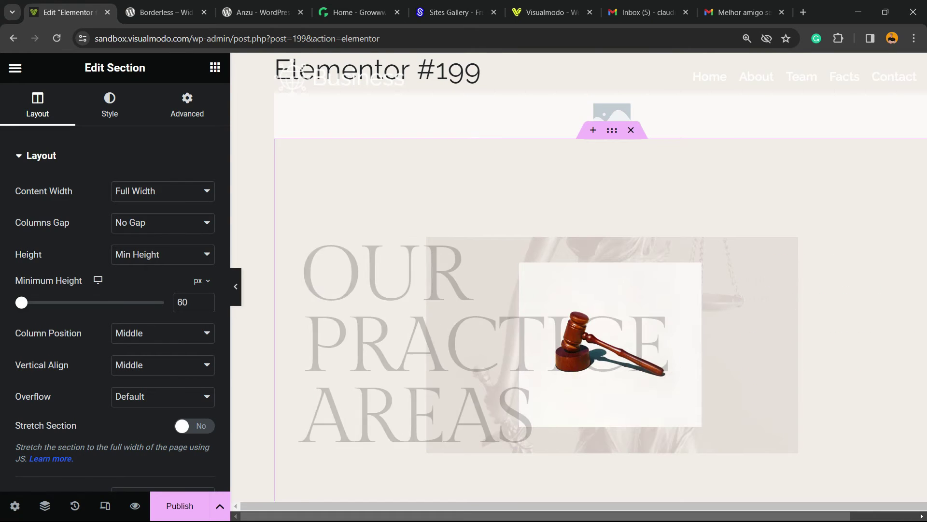
key(ctrl+minus)
key(ctrl+minus)
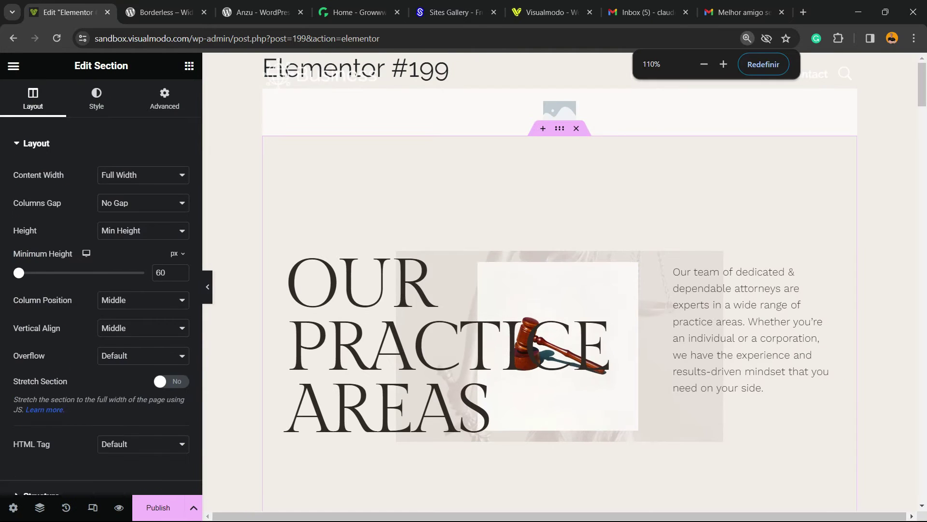
scroll(466, 197, down, 10)
scroll(550, 280, down, 15)
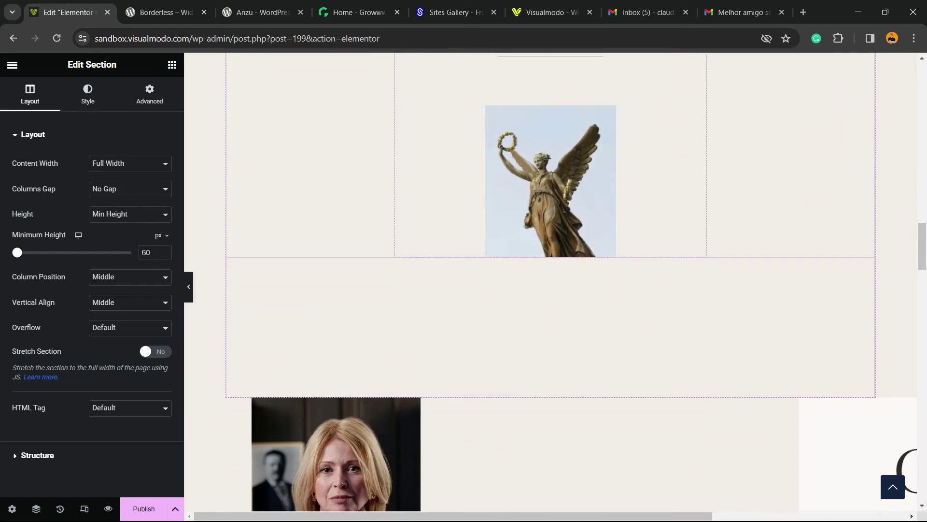
scroll(550, 281, down, 20)
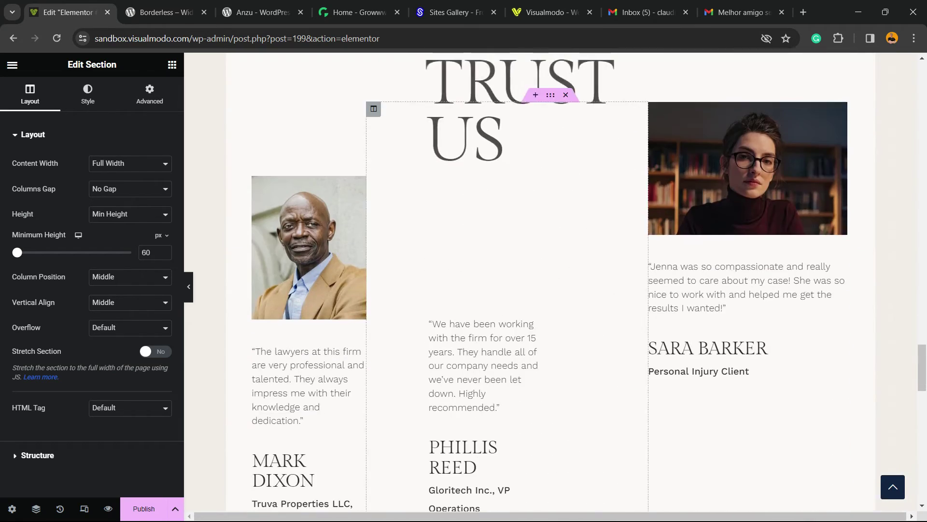
scroll(555, 281, down, 15)
scroll(556, 280, up, 9)
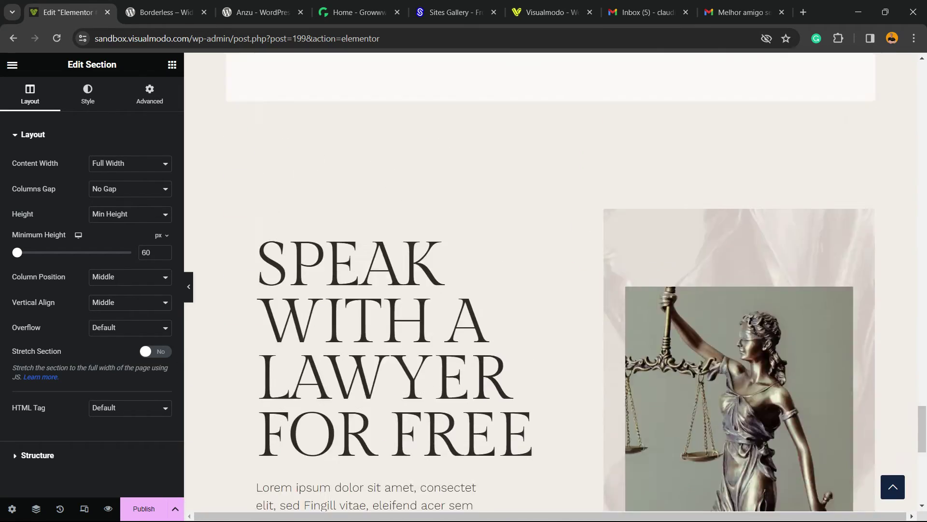
scroll(550, 280, up, 20)
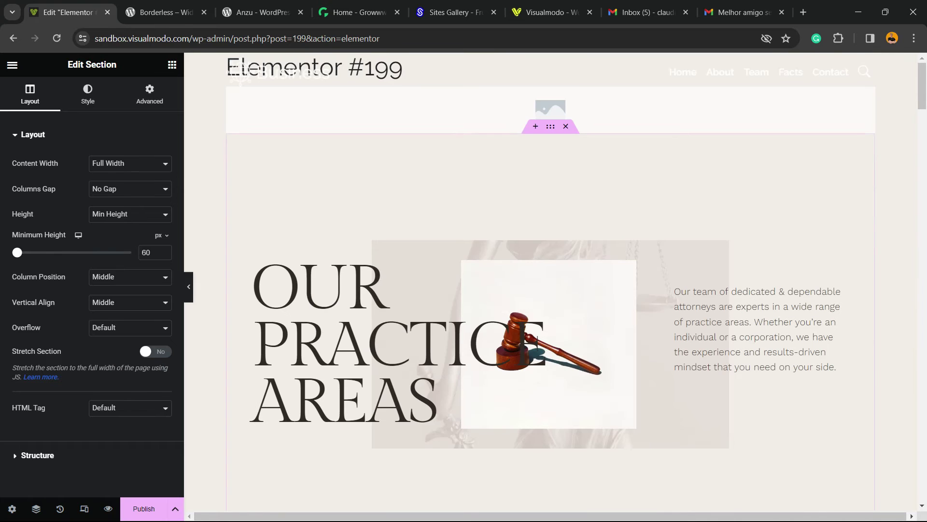
Step: Select the empty Image widget at the top of the Law Firm page
click(550, 109)
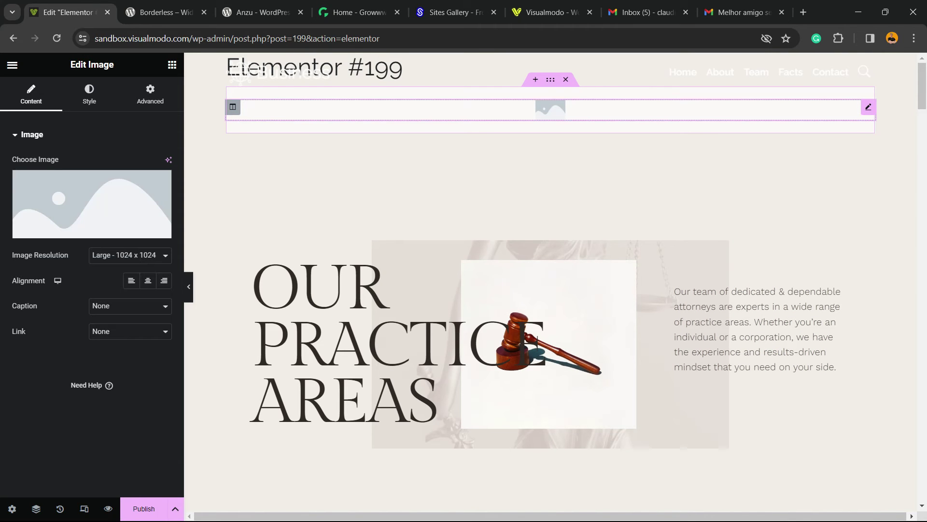
scroll(551, 280, down, 20)
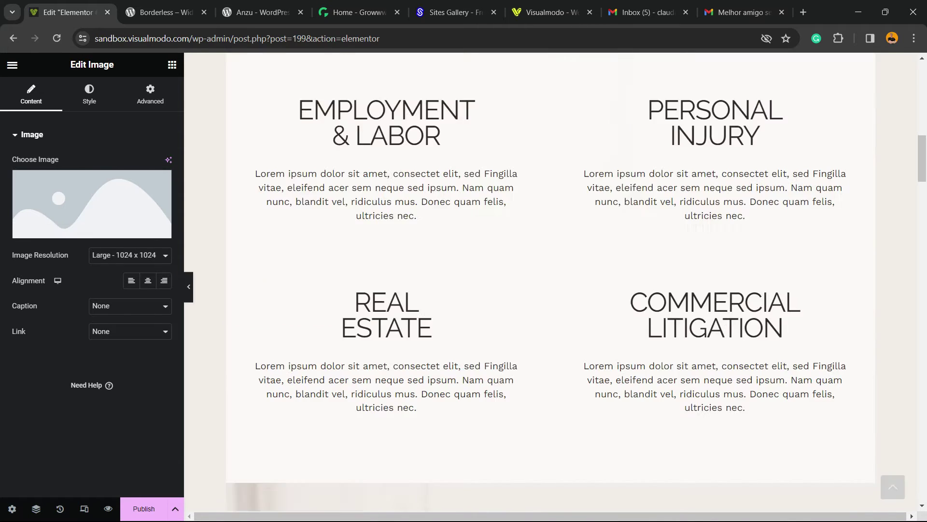
scroll(551, 280, down, 15)
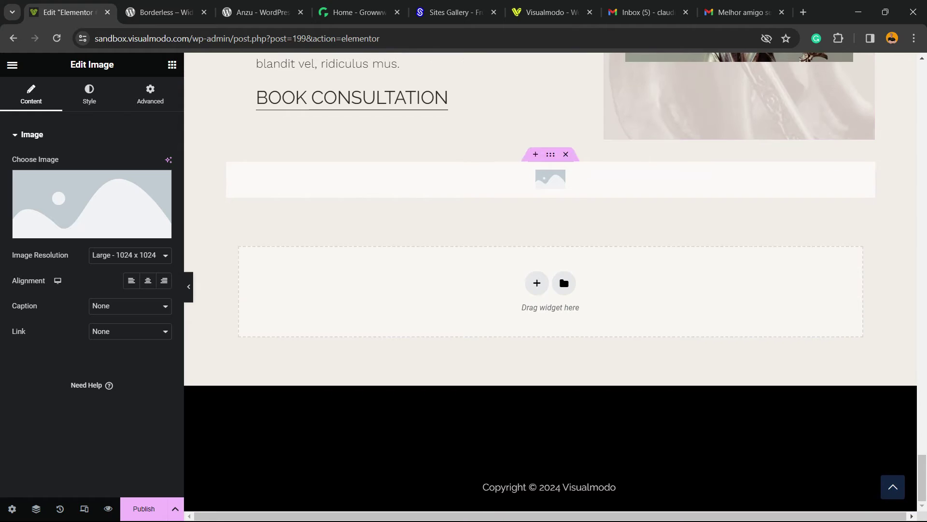
scroll(551, 280, up, 20)
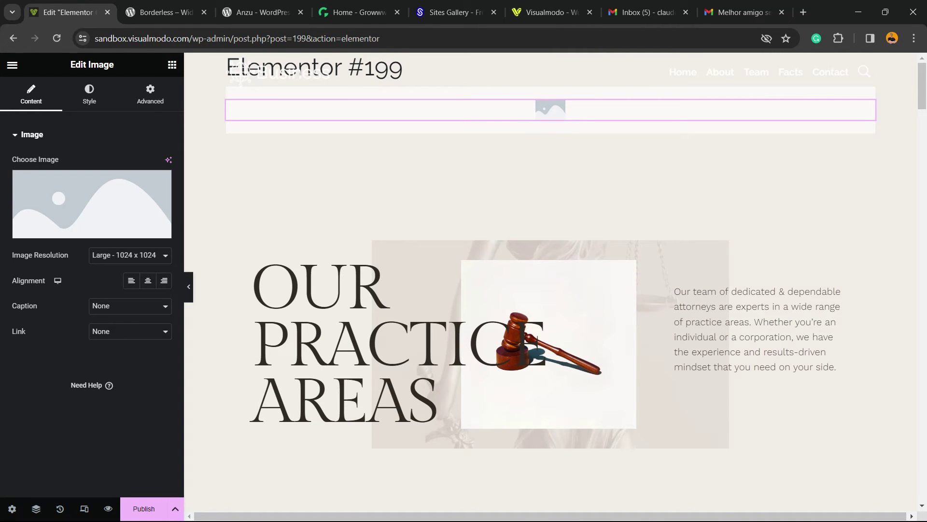
scroll(551, 281, down, 20)
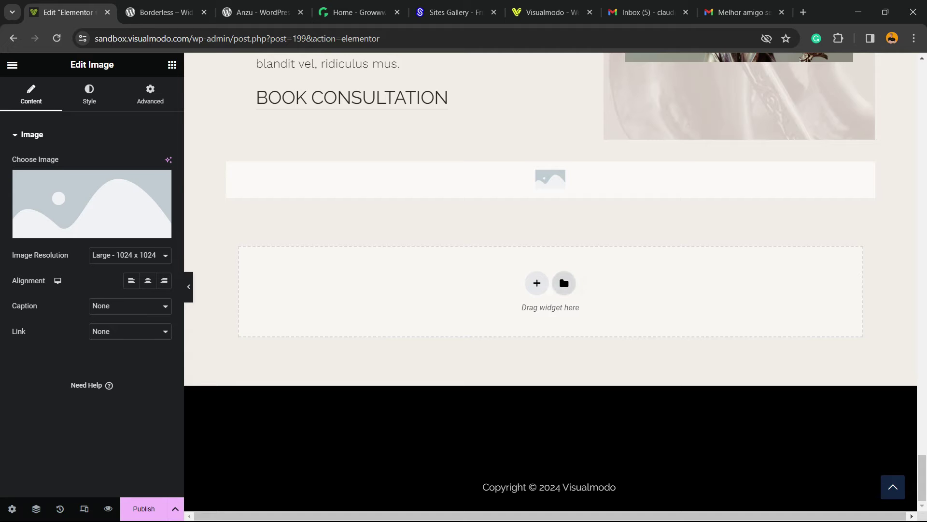
Step: Reopen the template library and scroll through its page designs
click(564, 283)
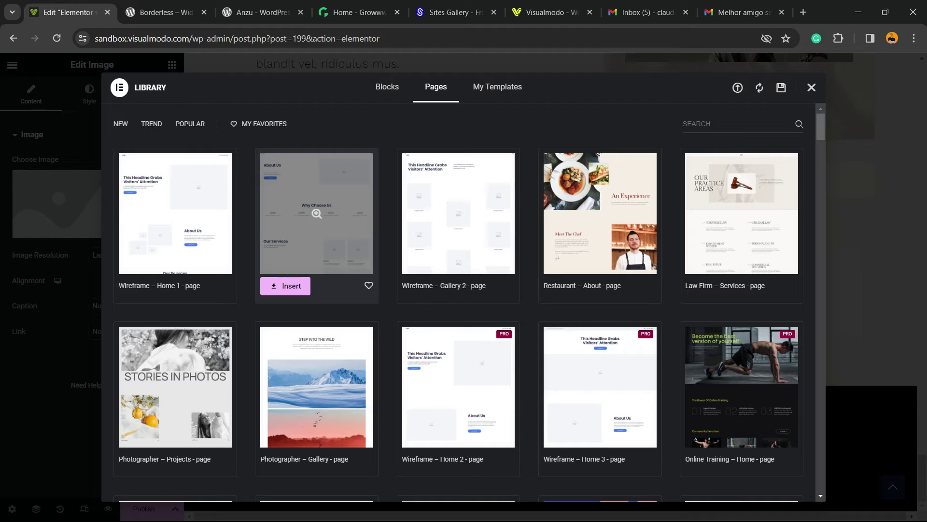
scroll(316, 213, down, 8)
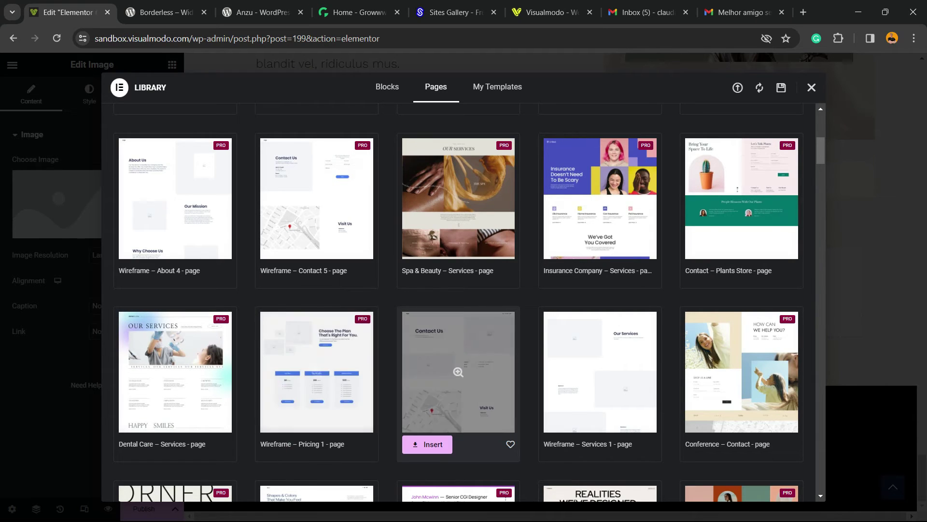
scroll(459, 251, down, 3)
scroll(458, 251, down, 3)
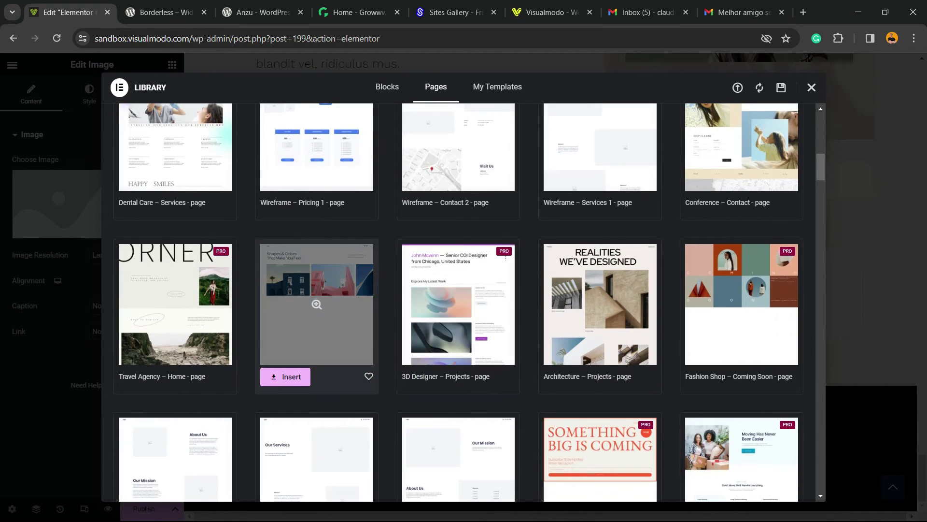
click(288, 378)
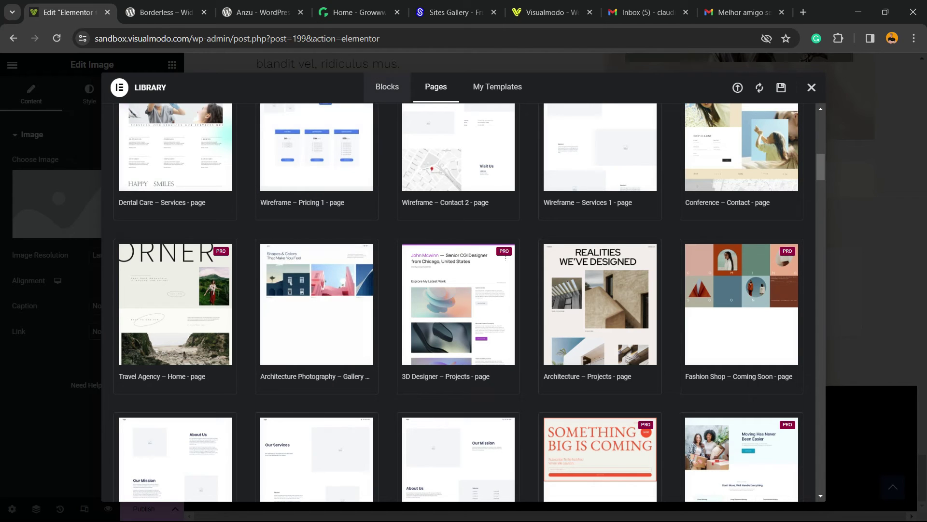
Step: Switch to Blocks and scroll to the Astronomy Binoculars block
click(387, 86)
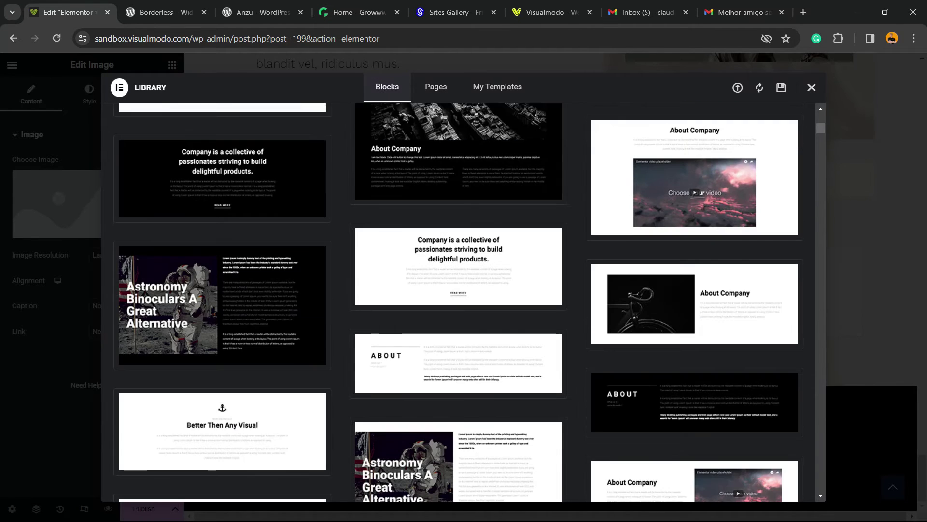
scroll(223, 247, down, 3)
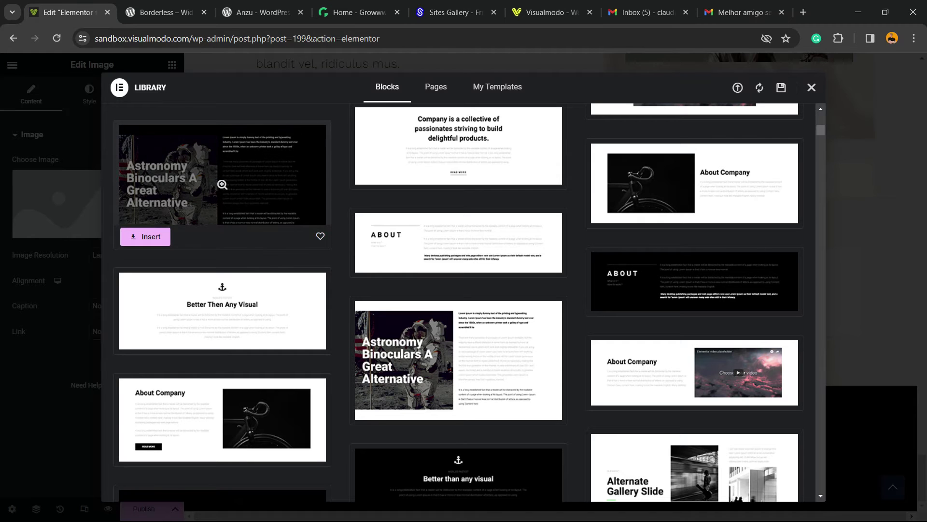
scroll(459, 242, down, 7)
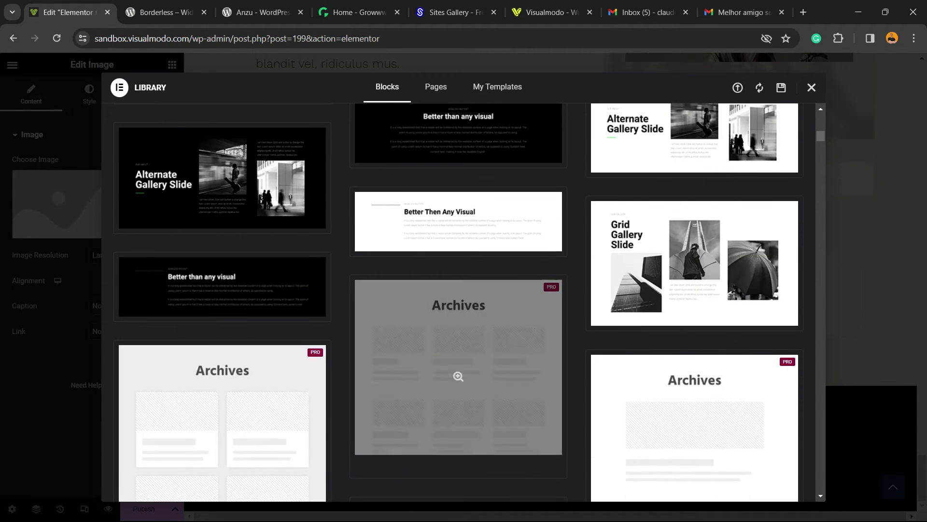
scroll(221, 296, up, 5)
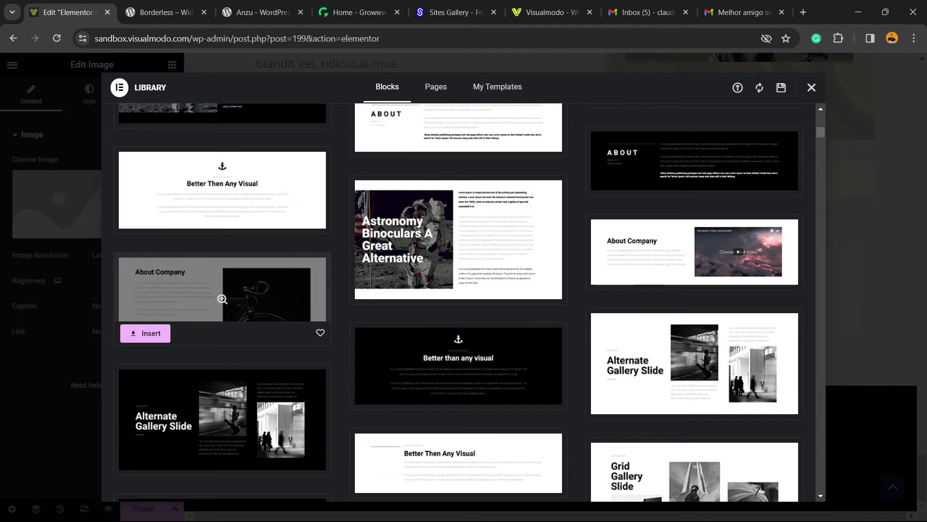
scroll(222, 299, up, 3)
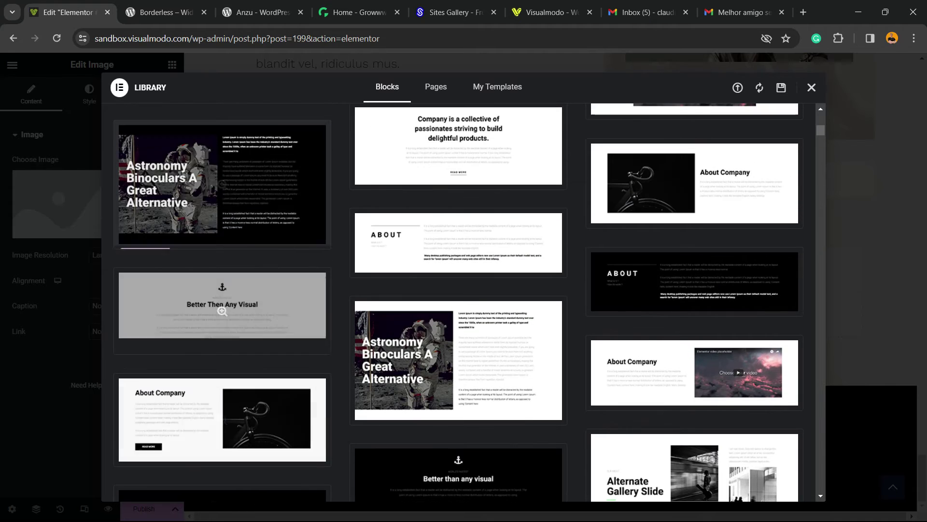
Step: Insert the Astronomy Binoculars block and set its section's Stretch Section to Yes
click(222, 184)
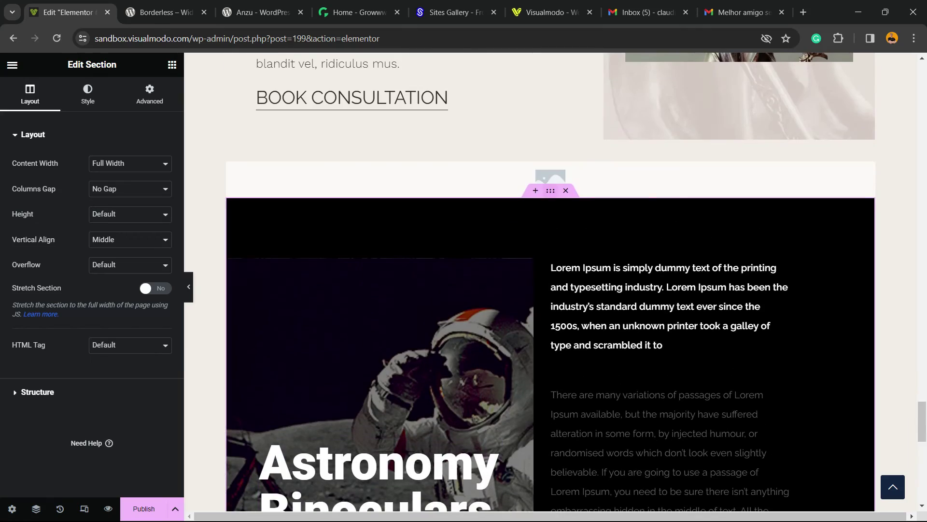
click(156, 288)
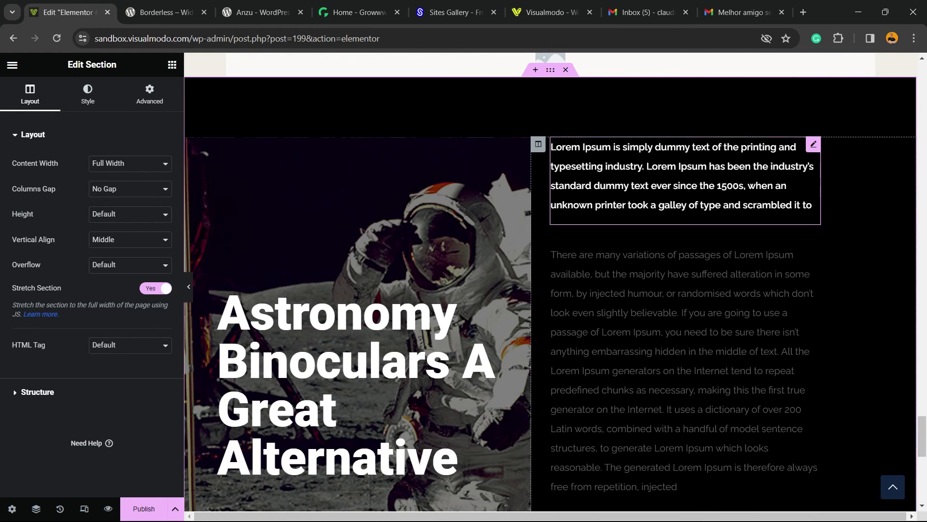
click(812, 205)
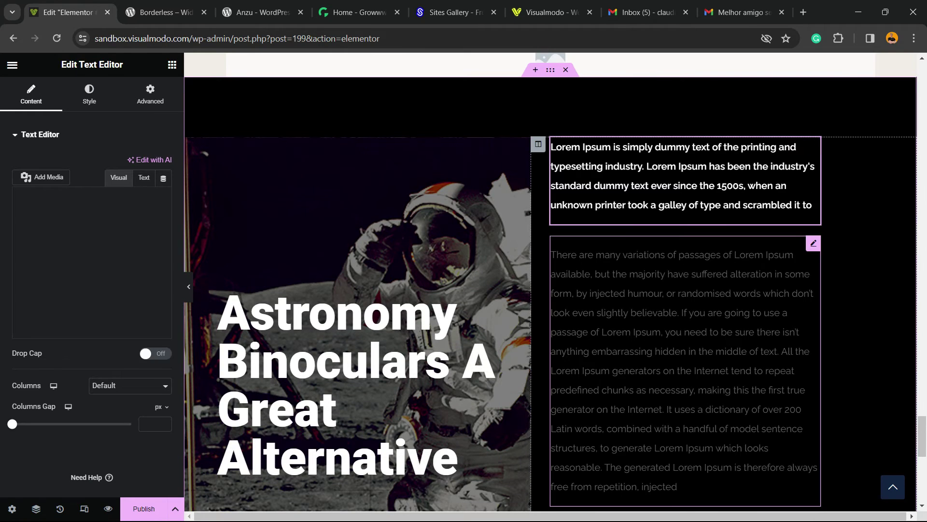
scroll(556, 287, down, 5)
scroll(556, 287, up, 2)
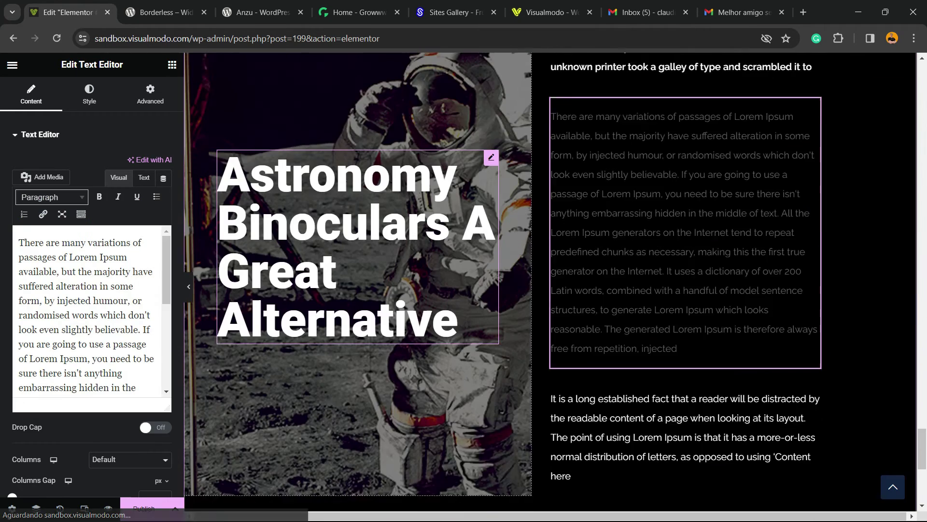
Step: Inspect the block's heading and its column's layout and astronaut-photo background settings
click(458, 335)
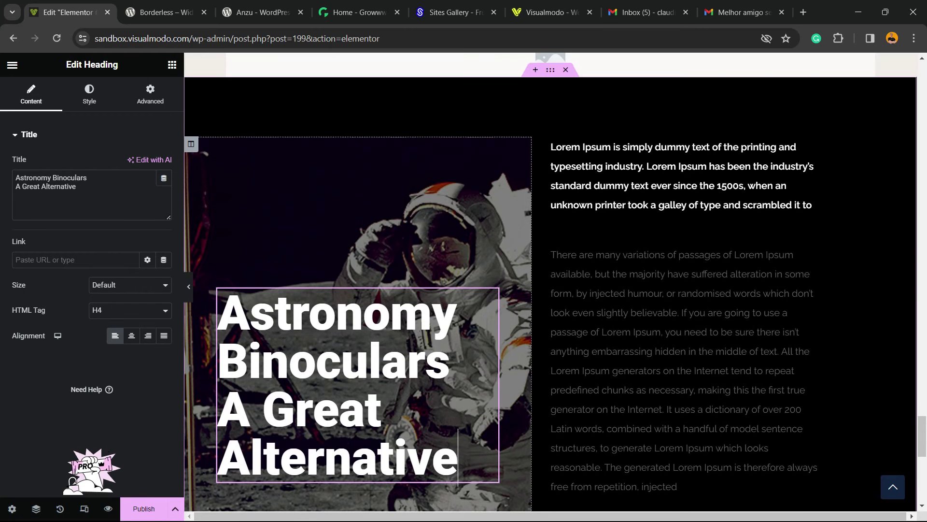
scroll(458, 336, up, 3)
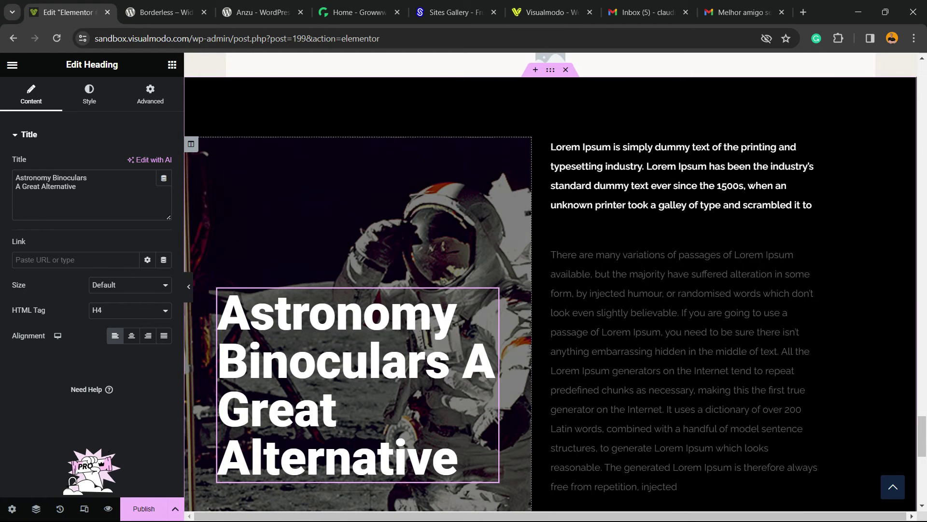
click(190, 144)
click(150, 95)
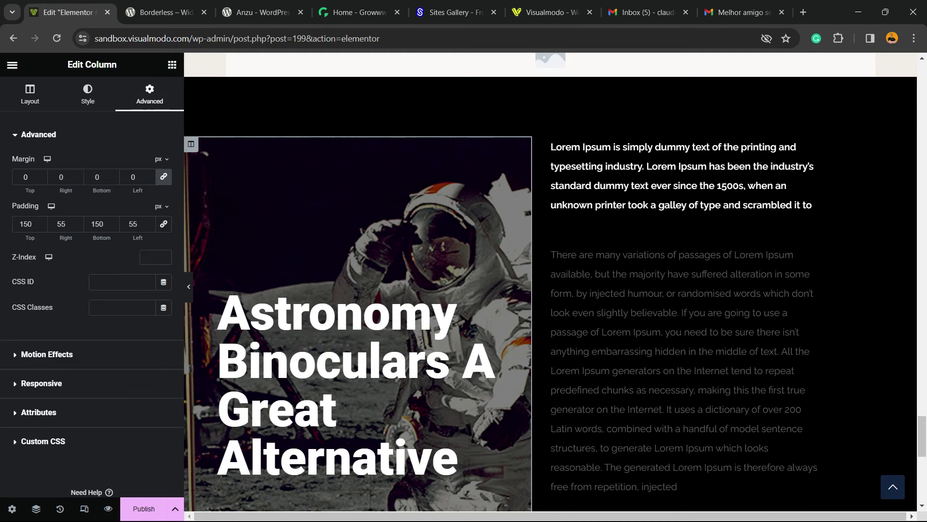
click(88, 95)
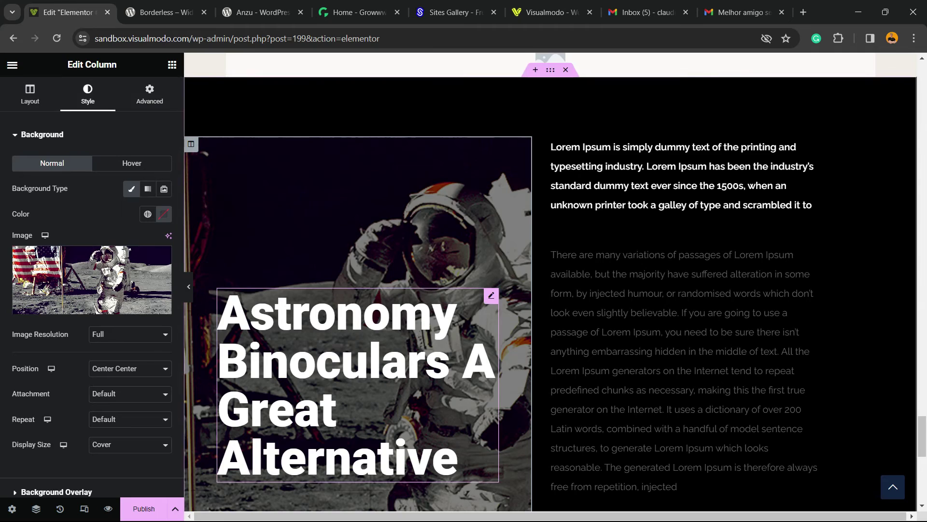
scroll(551, 280, down, 10)
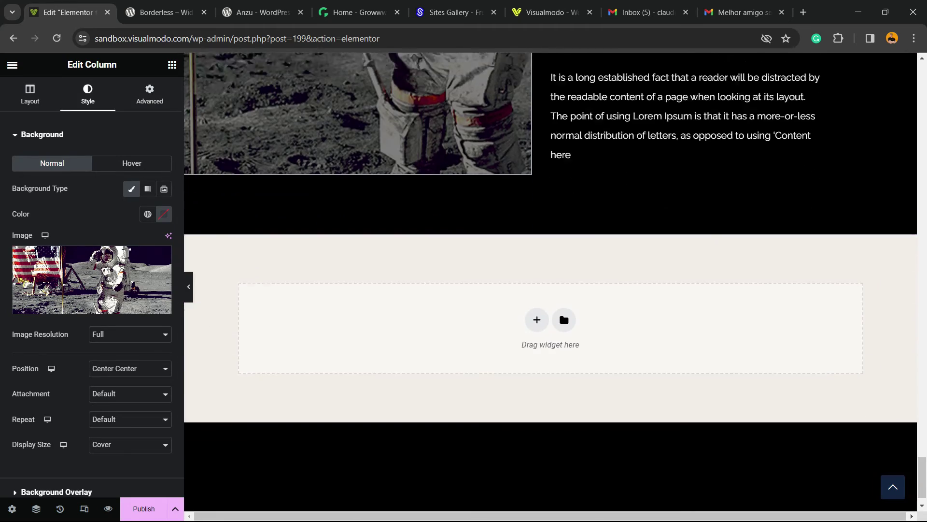
scroll(550, 280, up, 20)
scroll(550, 280, up, 20)
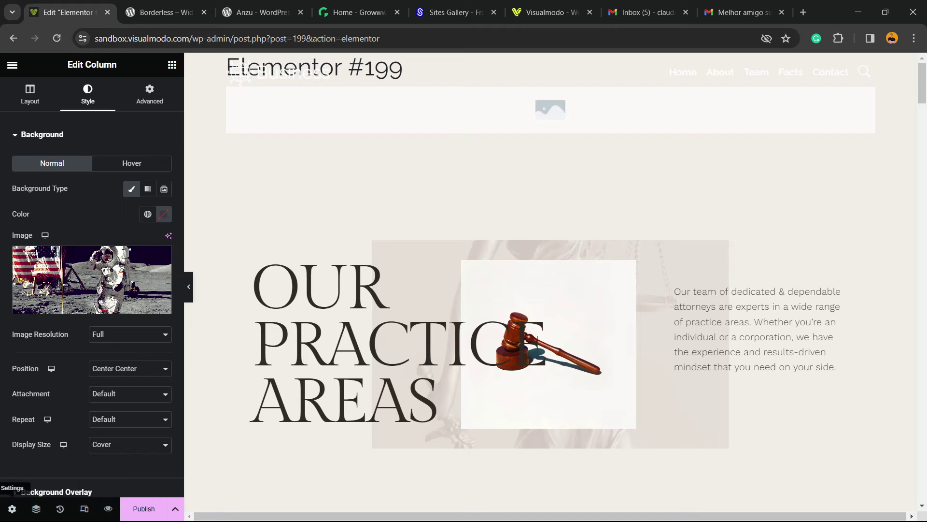
Step: Publish the page, then choose Save as Template from the Publish options
click(176, 509)
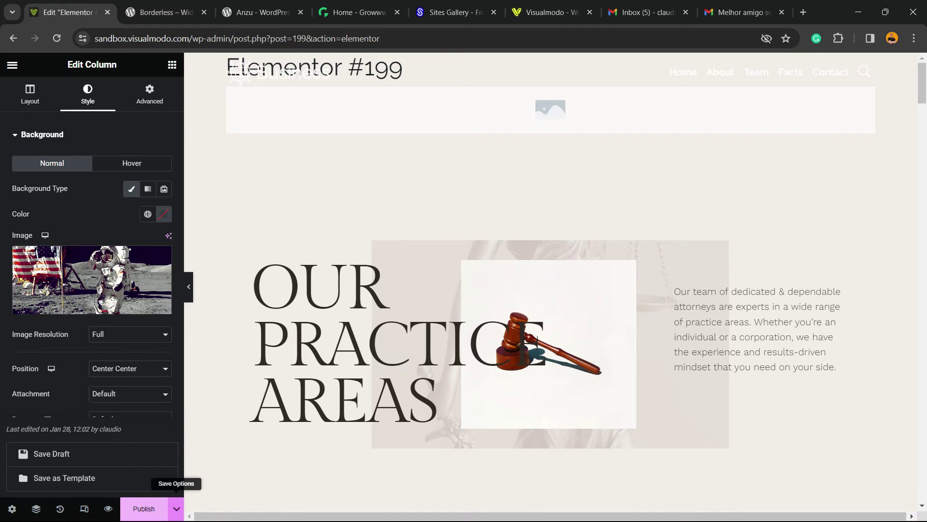
click(176, 508)
click(176, 509)
click(176, 508)
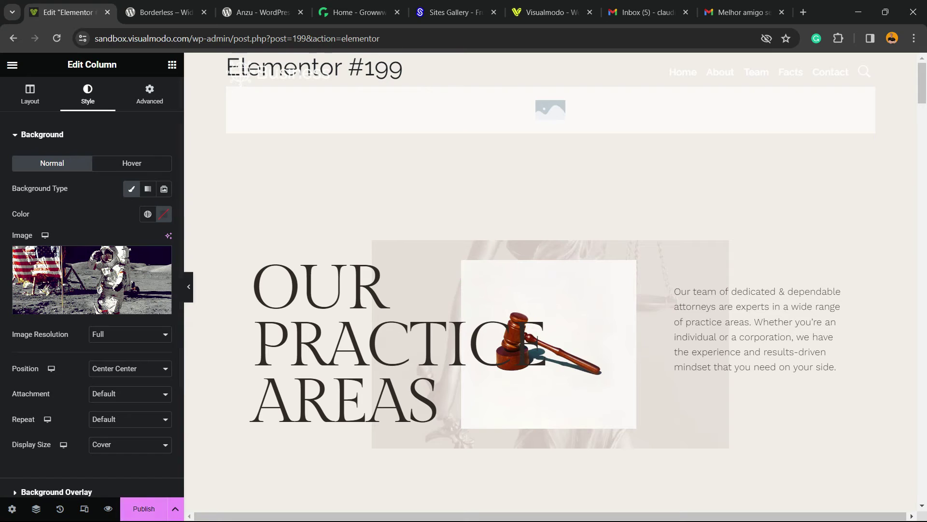
click(153, 509)
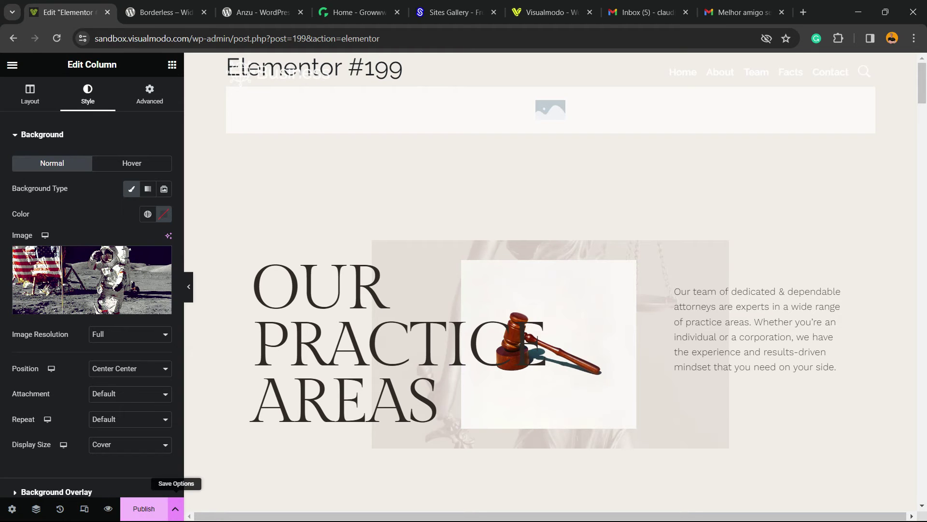
click(176, 508)
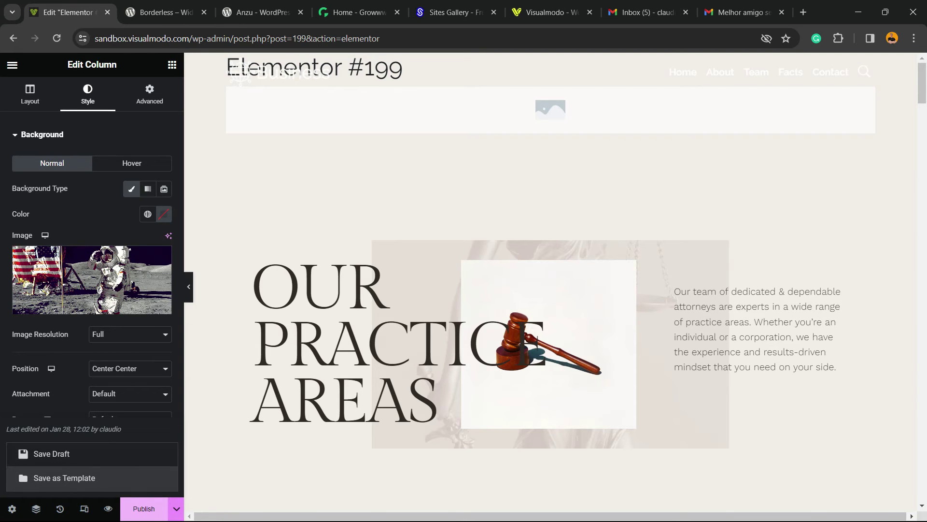
click(65, 478)
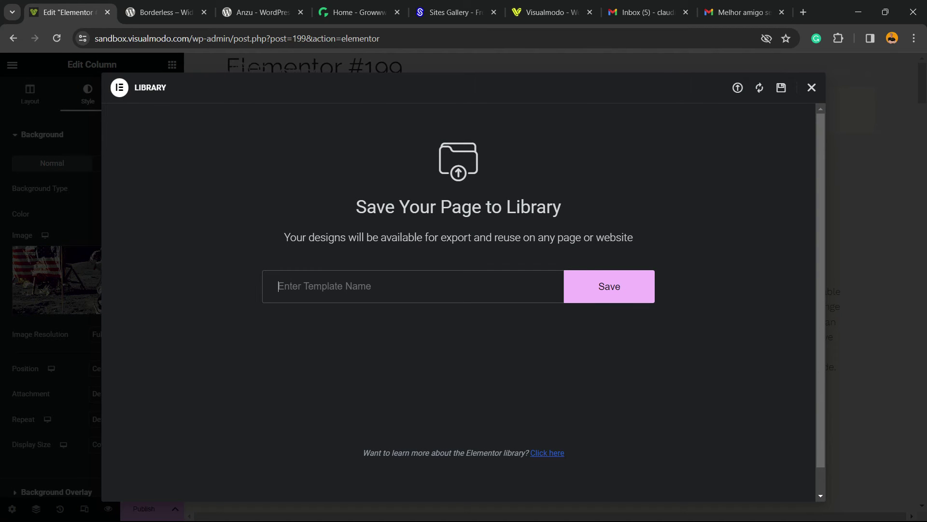
Step: Save the page to the library under the template name 'My page 1'
text(My page 1)
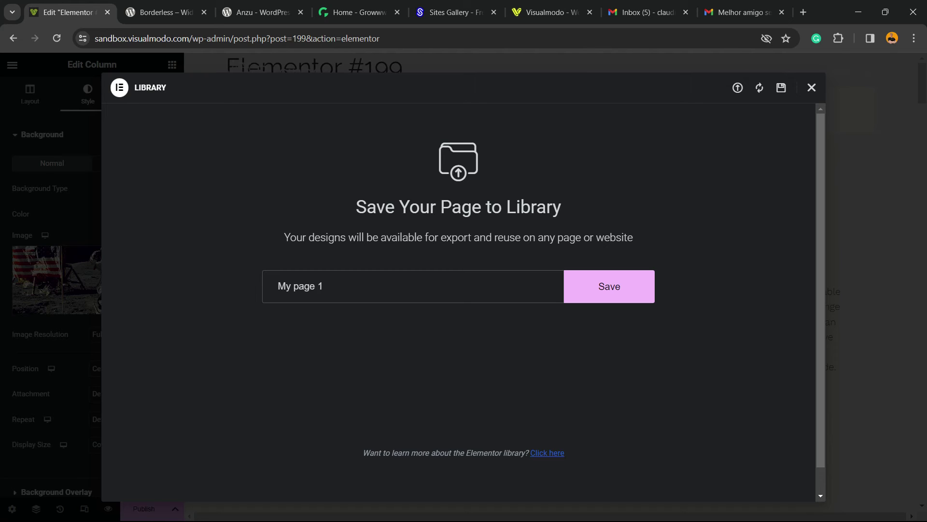
key(Return)
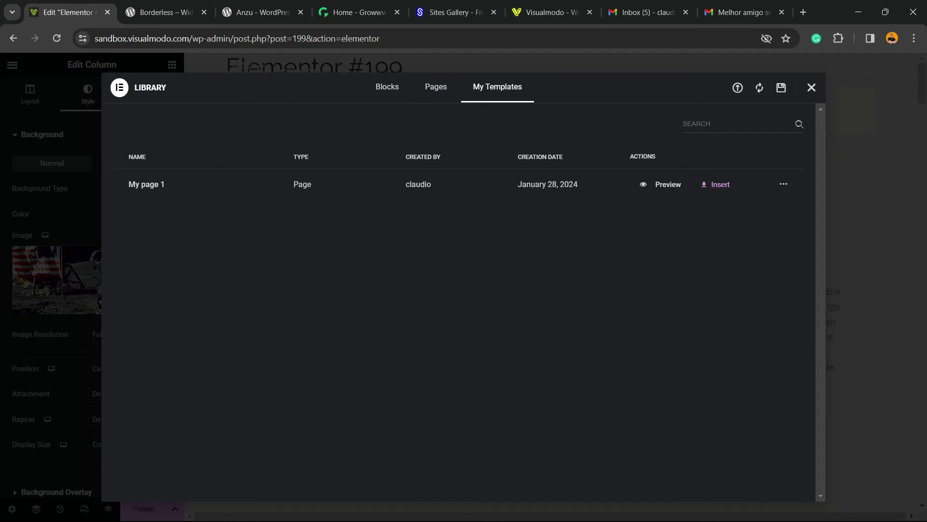
click(812, 87)
scroll(551, 285, down, 15)
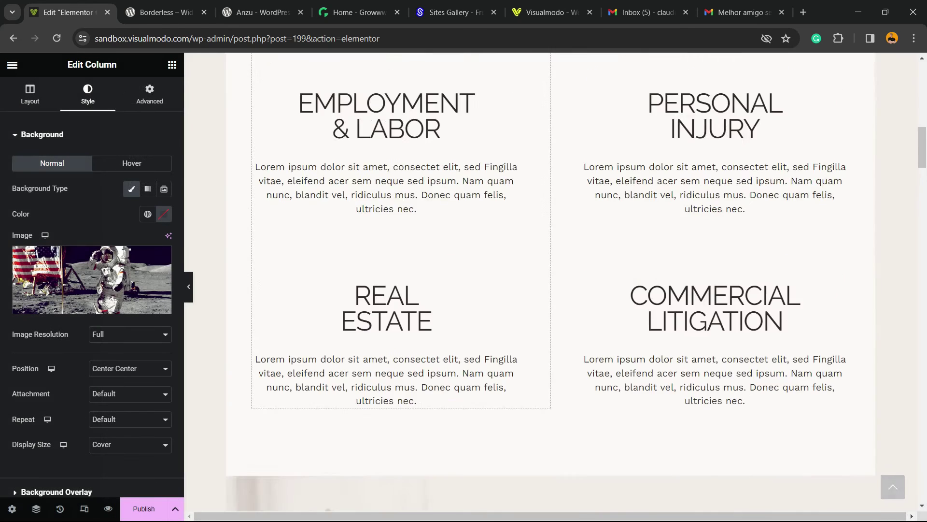
scroll(564, 284, down, 5)
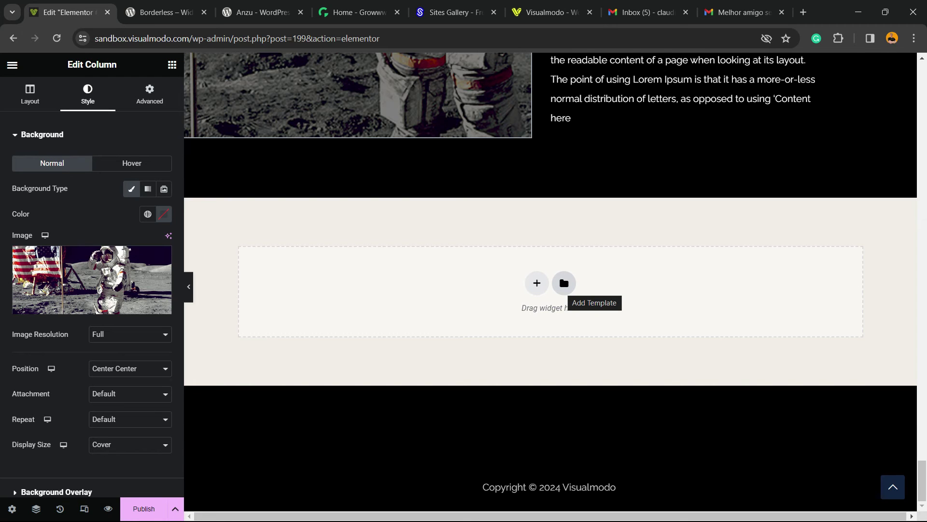
click(564, 283)
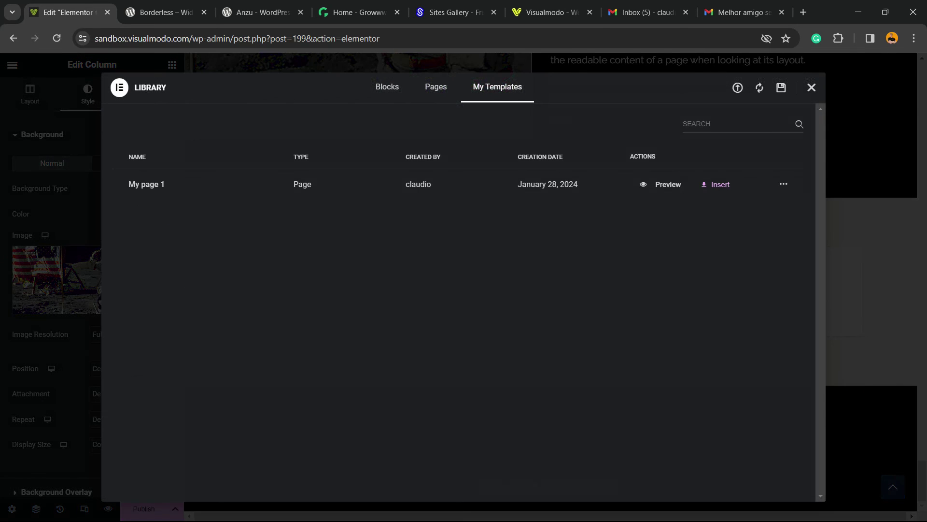
click(436, 87)
click(387, 86)
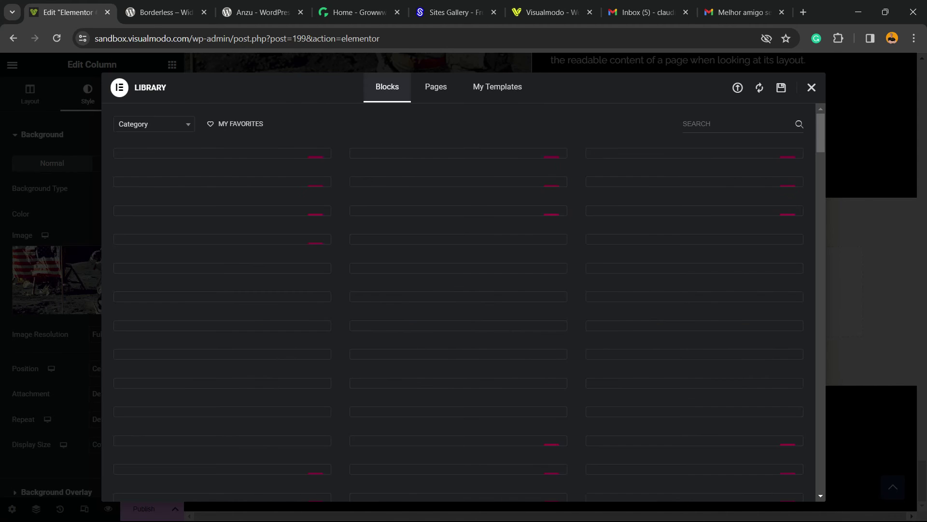
click(497, 86)
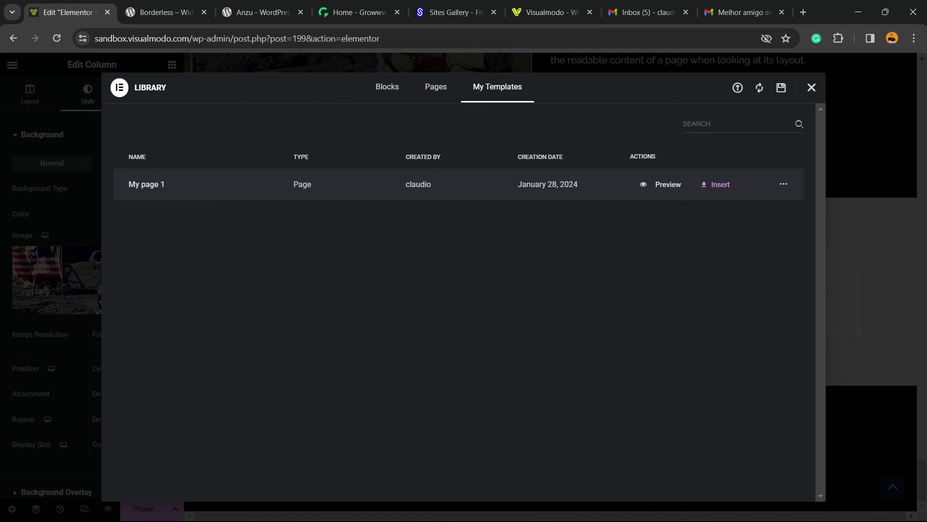
click(784, 184)
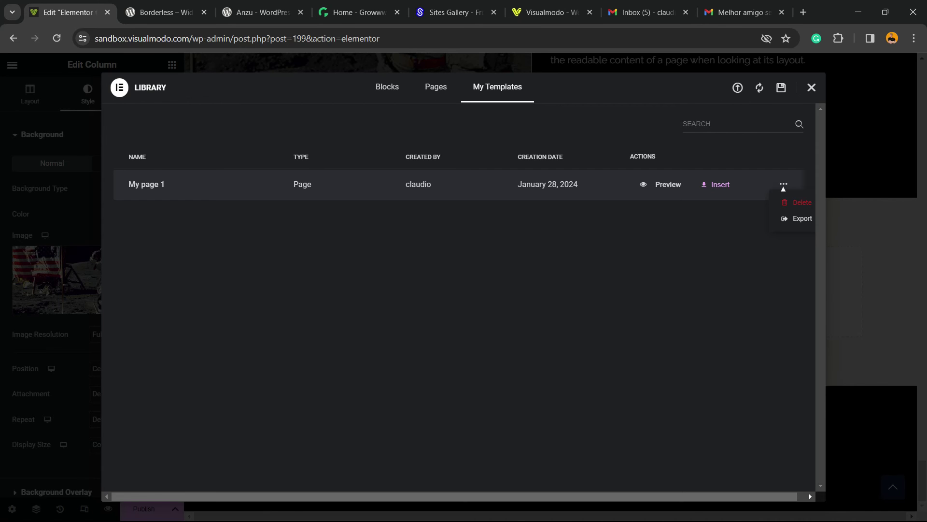
key(Escape)
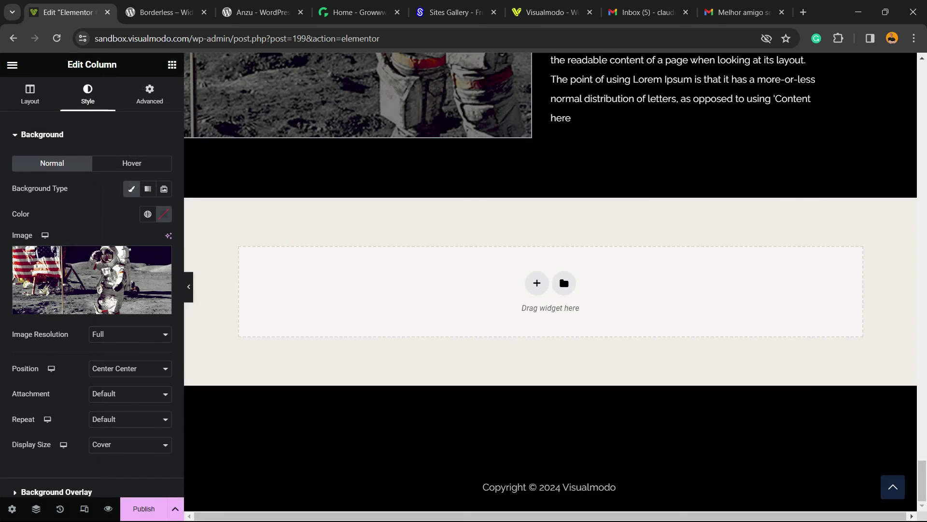
scroll(550, 280, up, 6)
scroll(551, 280, up, 20)
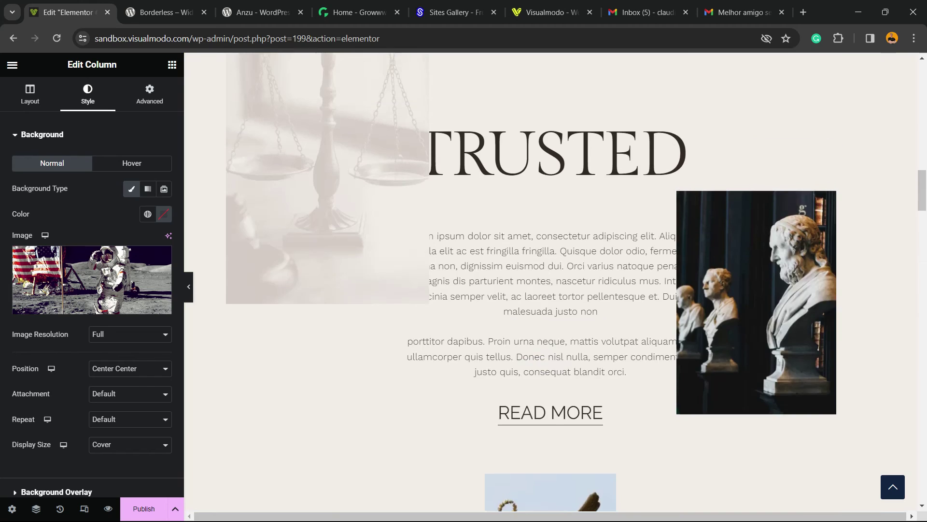
scroll(551, 280, up, 5)
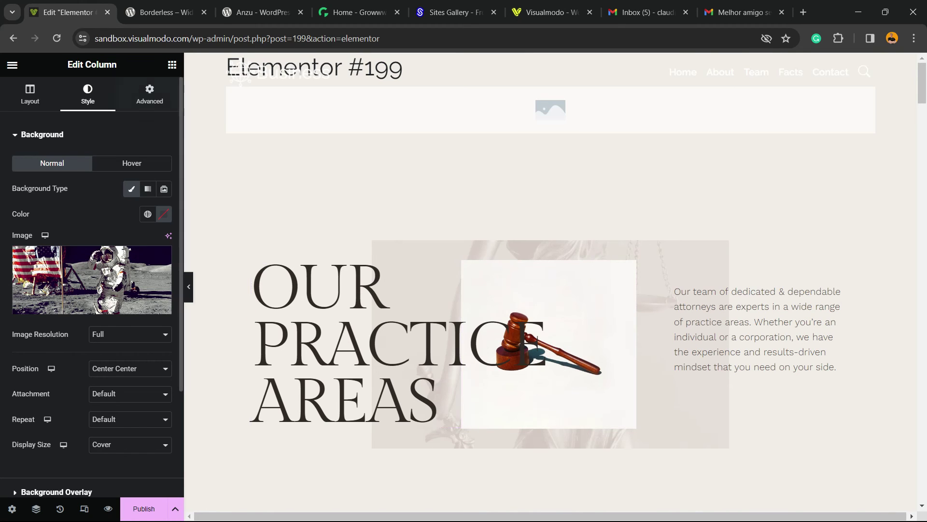
Step: Look over the Borderless plugin and Anzu theme tabs, then scroll the Growwwth site
key(ctrl+Tab)
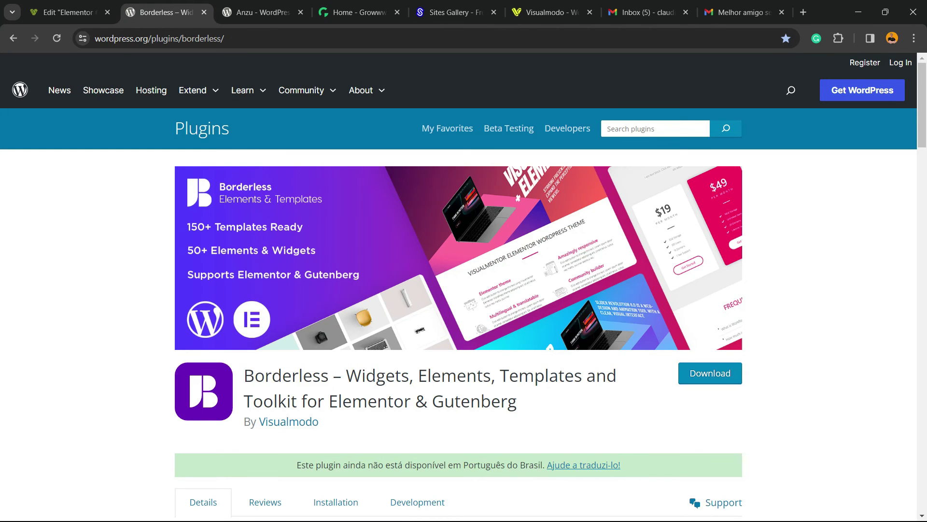
triple_click(377, 375)
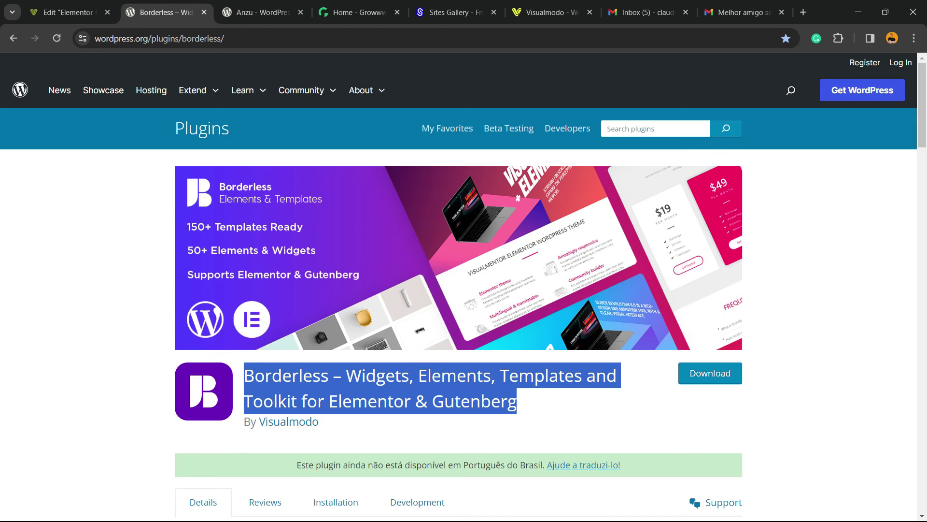
key(ctrl+Tab)
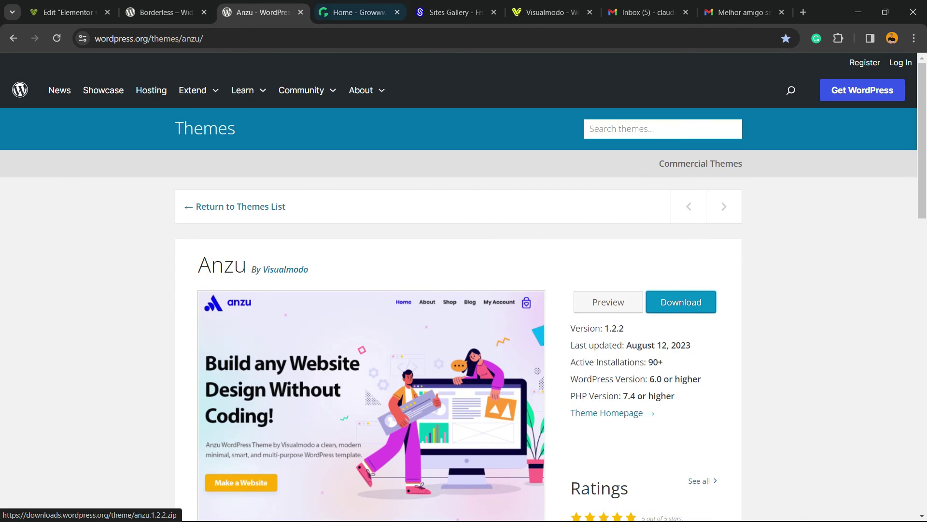
key(ctrl+Tab)
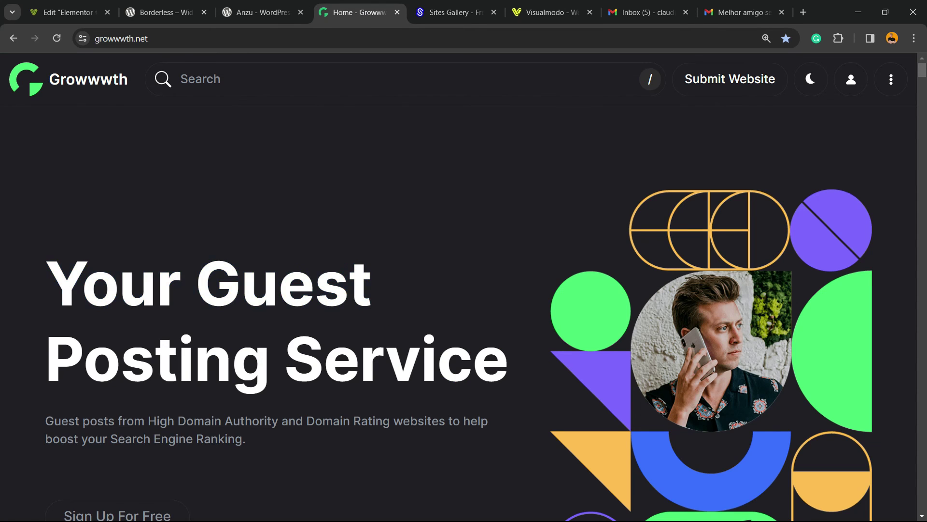
scroll(459, 309, down, 15)
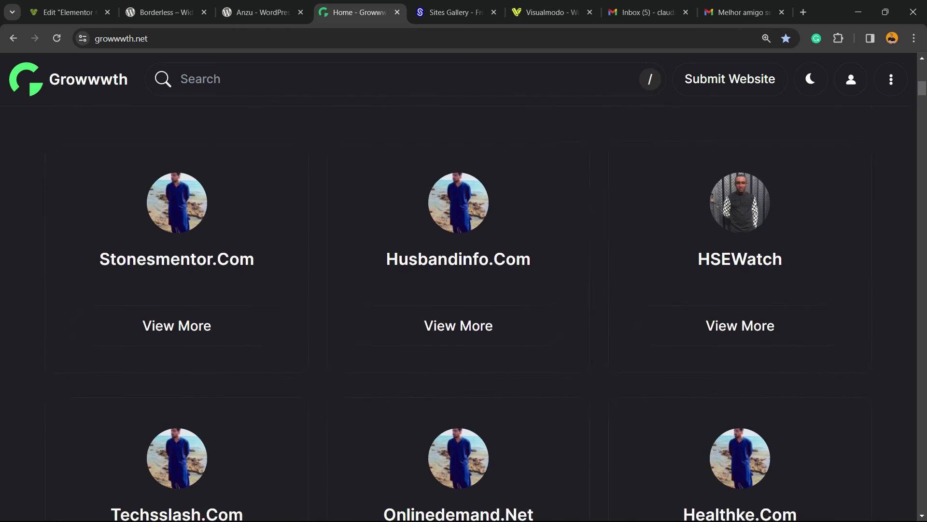
scroll(458, 310, down, 10)
Step: Scroll the Sites Gallery from Site of the Day down to the Websites card grid
key(ctrl+Tab)
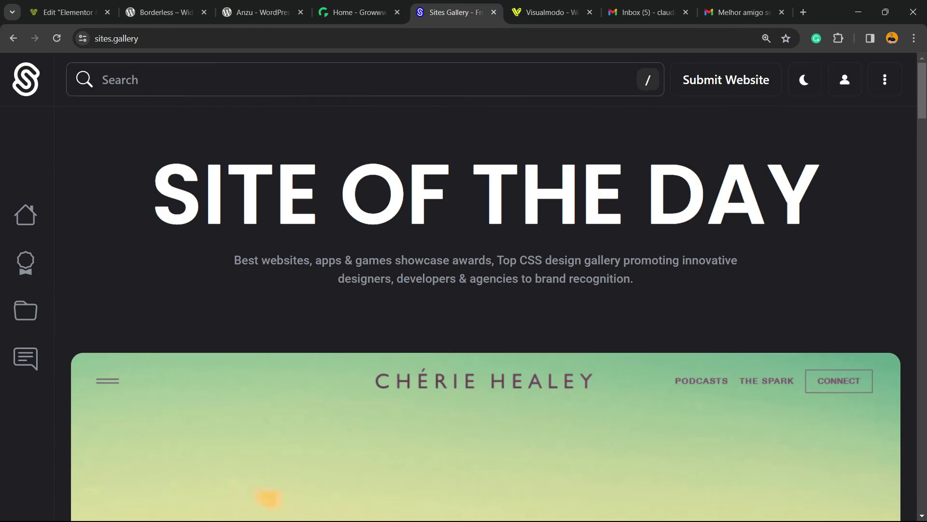
scroll(483, 310, down, 5)
scroll(483, 309, down, 2)
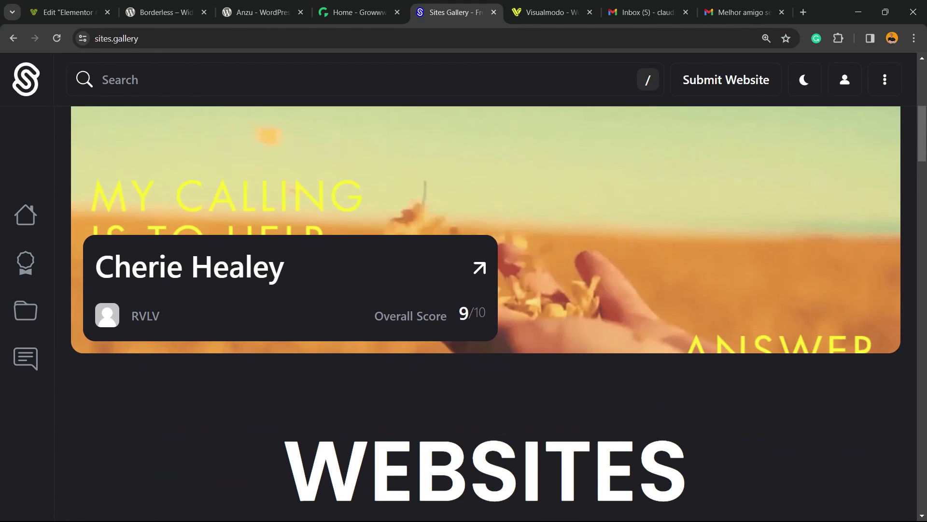
scroll(483, 309, up, 6)
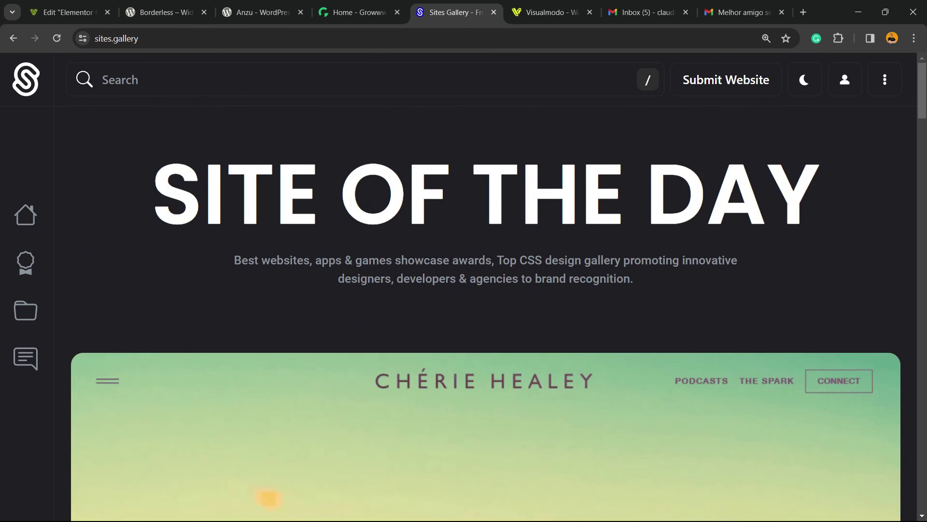
scroll(483, 309, down, 10)
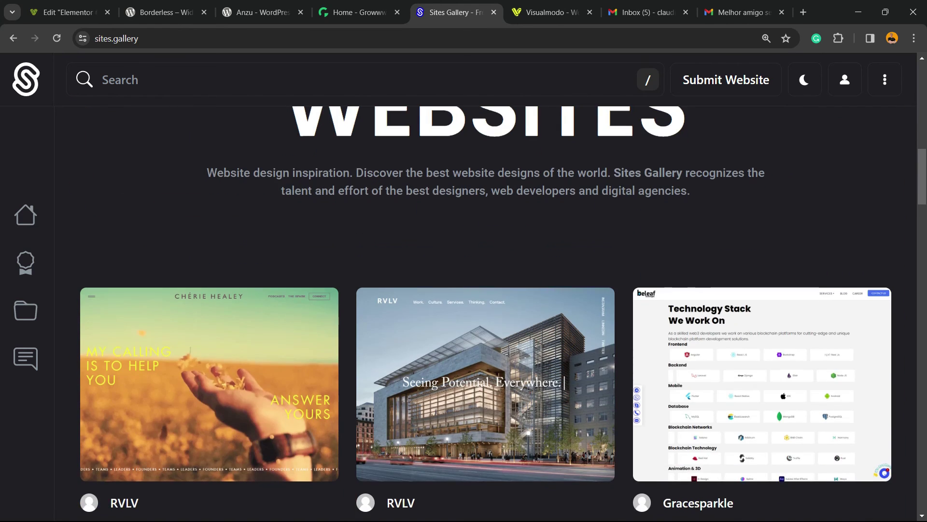
scroll(483, 309, down, 6)
scroll(483, 309, up, 6)
scroll(483, 309, down, 3)
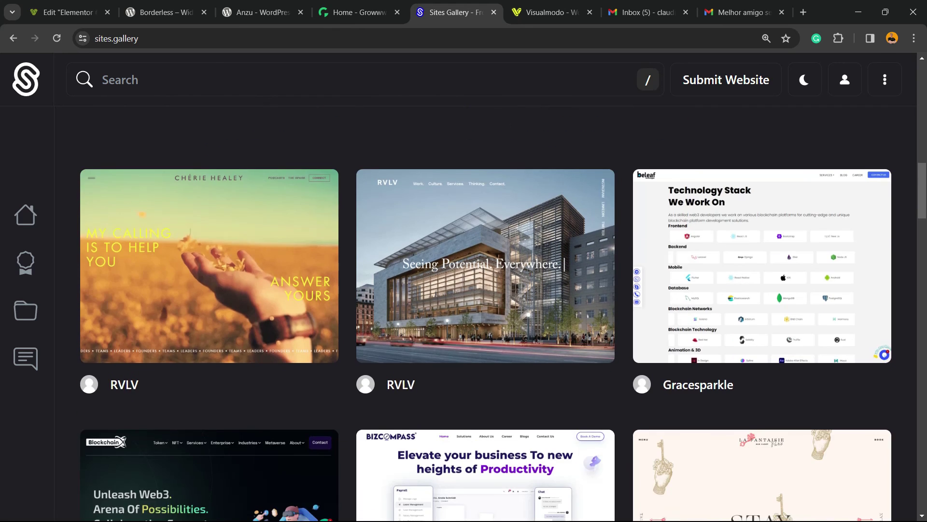
scroll(483, 310, up, 15)
Step: Switch to Visualmodo's Templates Library and scroll to the Japanese Food and Golf Club starter templates
click(551, 12)
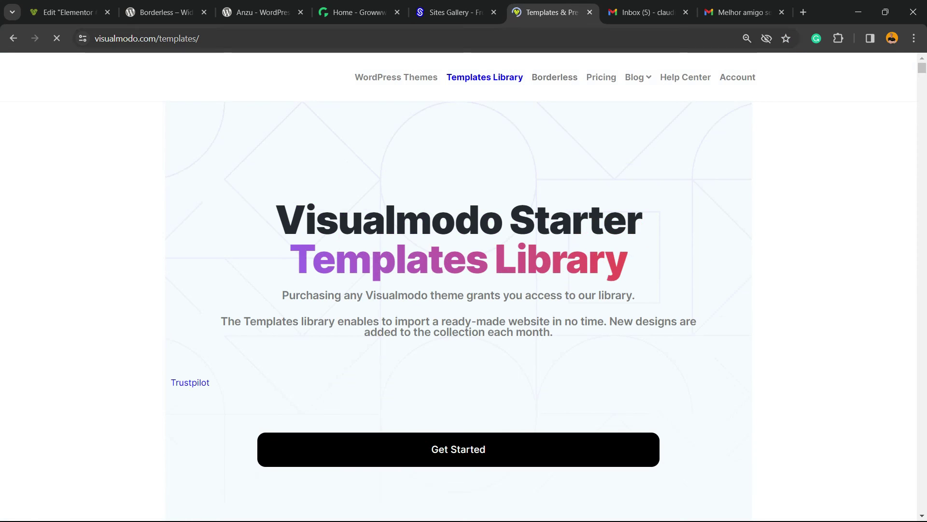
scroll(459, 309, down, 20)
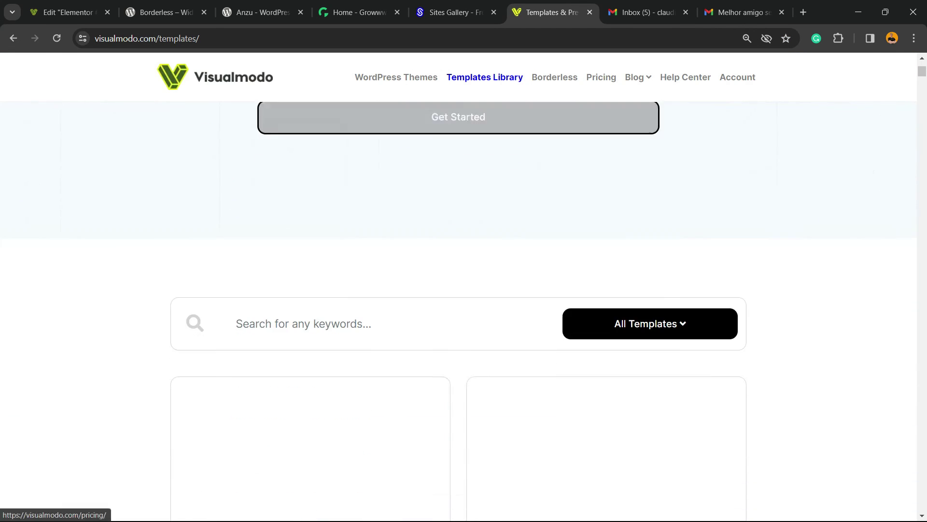
scroll(310, 309, down, 20)
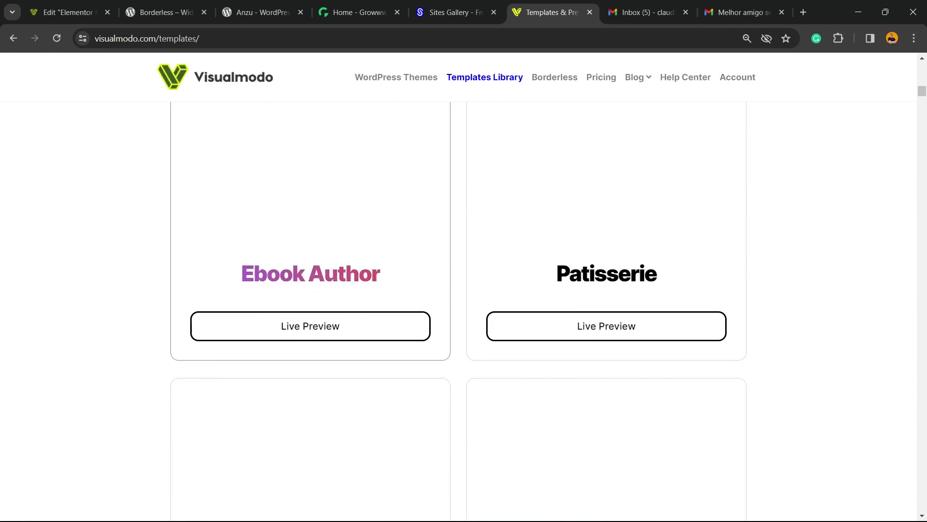
scroll(311, 309, down, 20)
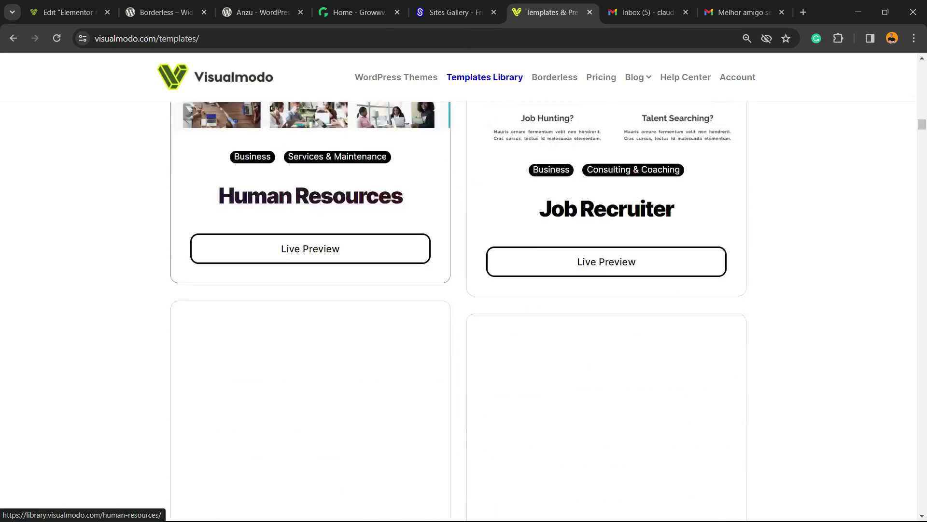
scroll(459, 312, down, 20)
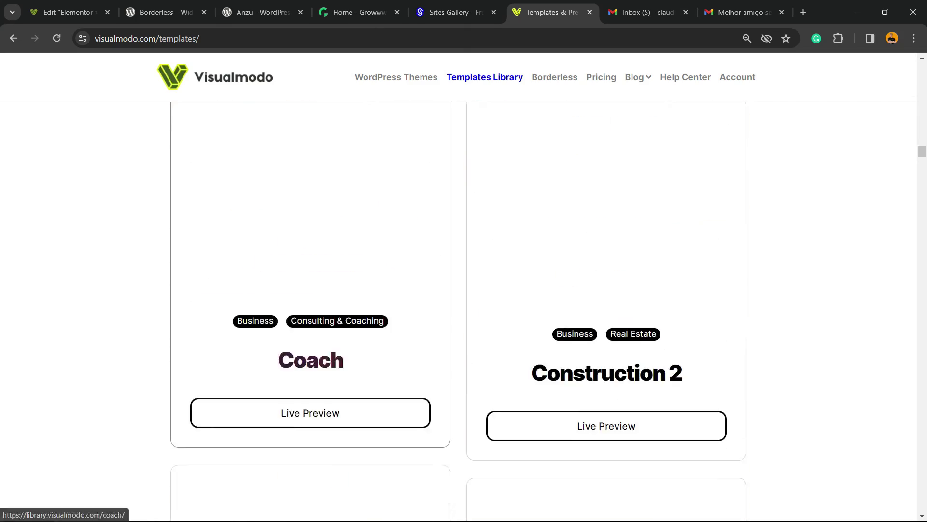
scroll(310, 309, down, 20)
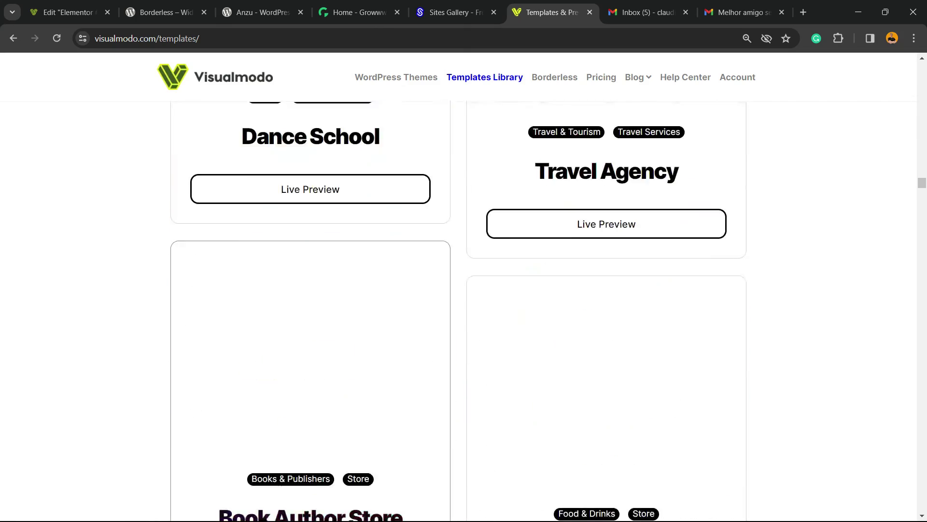
scroll(311, 309, down, 12)
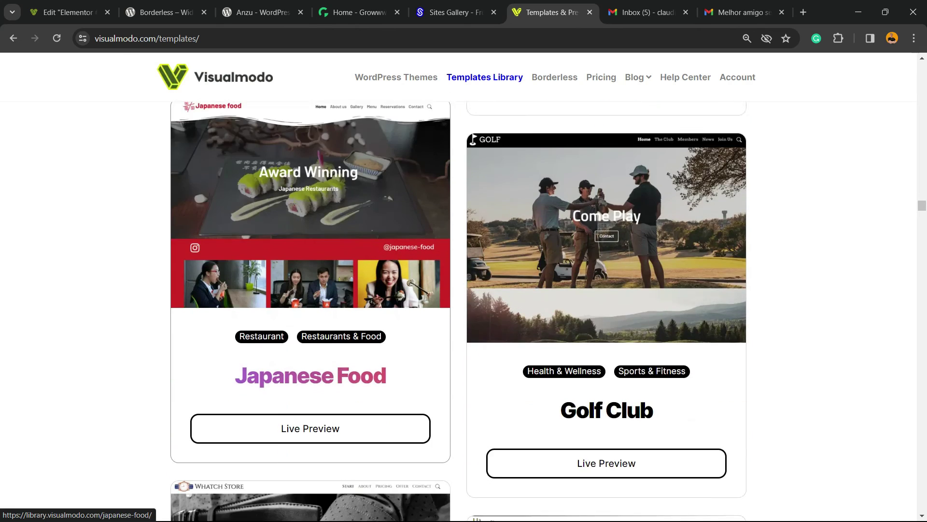